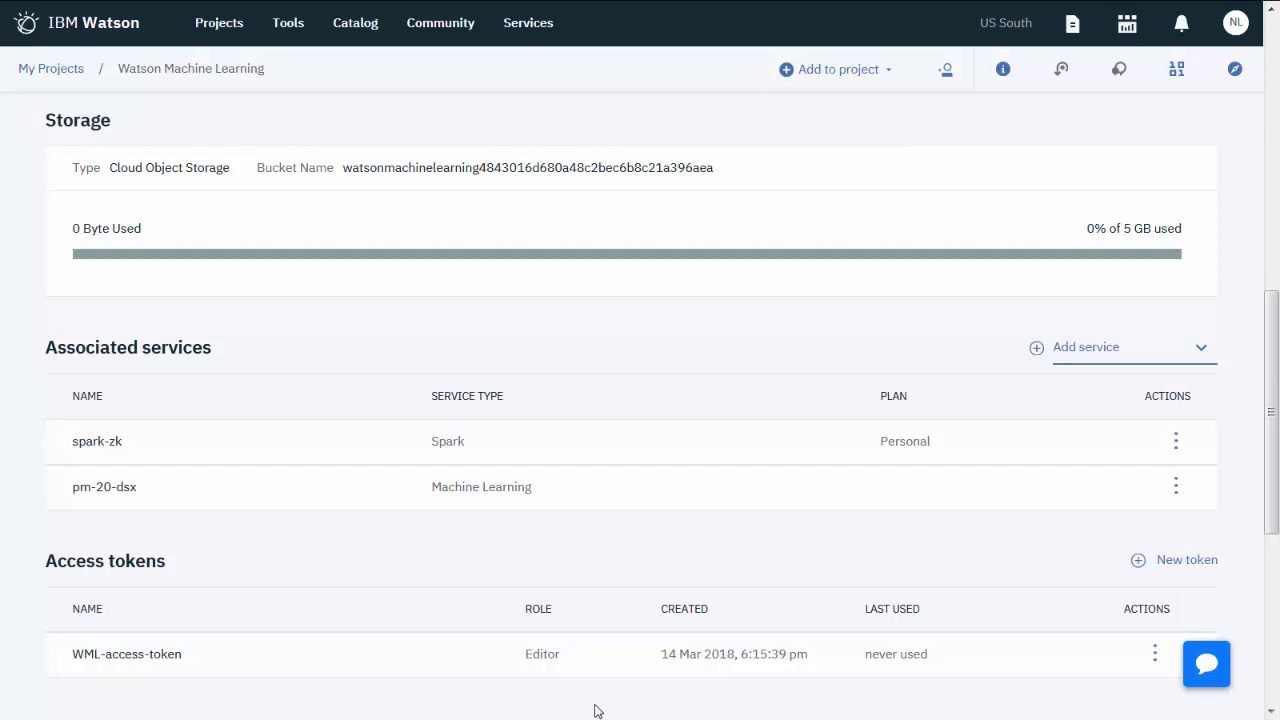
Search the community content for "chronic" and open the UCI ML Repository: Chronic Kidney Disease data set.
left_click(422, 24)
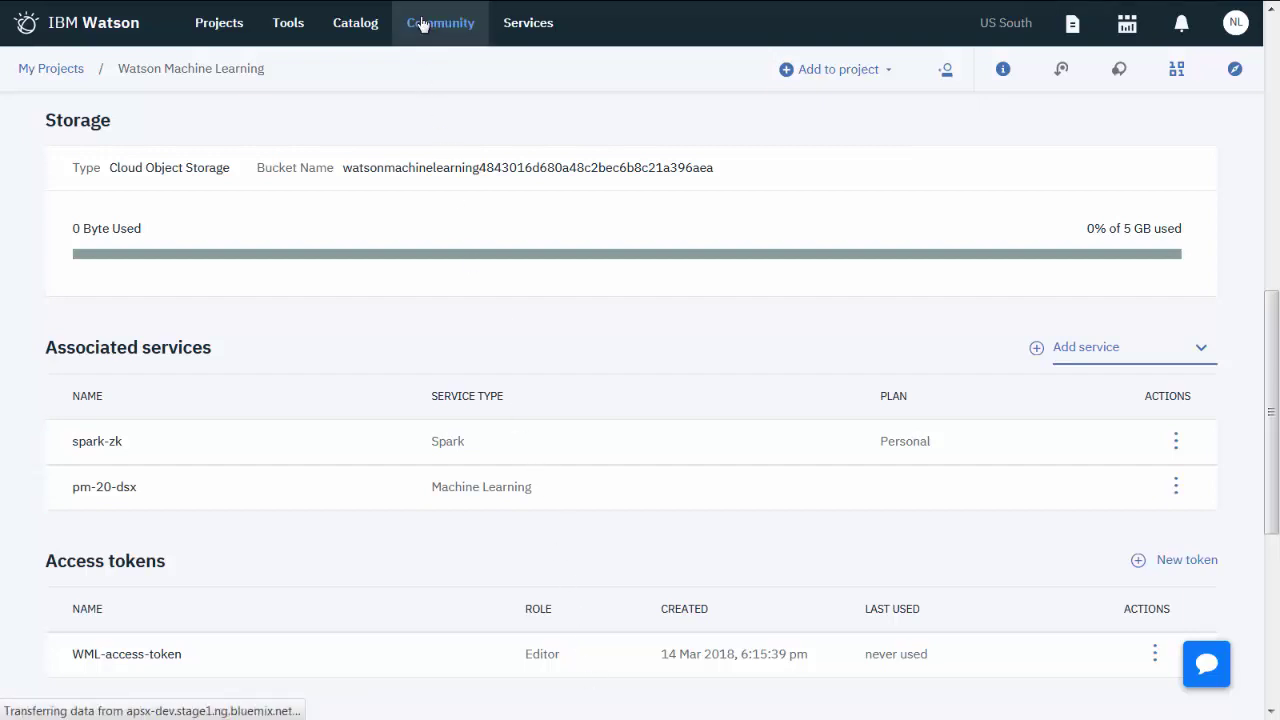
left_click(356, 139)
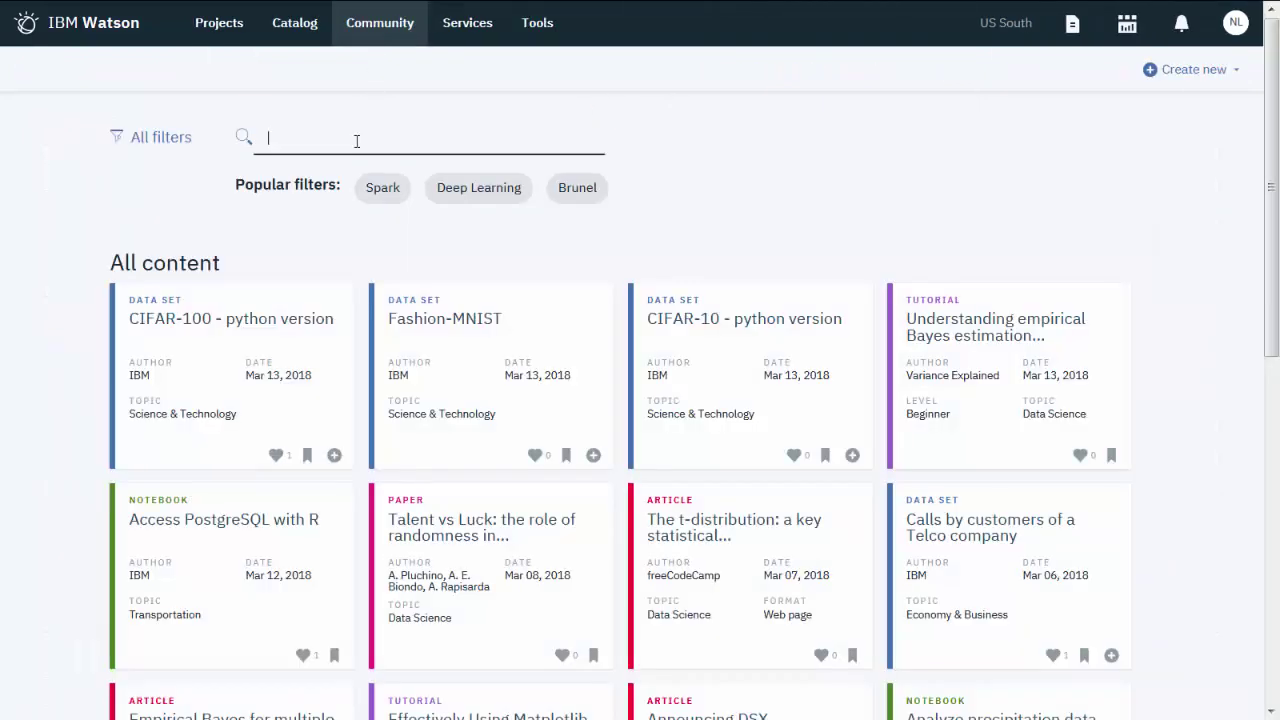
type("chronic")
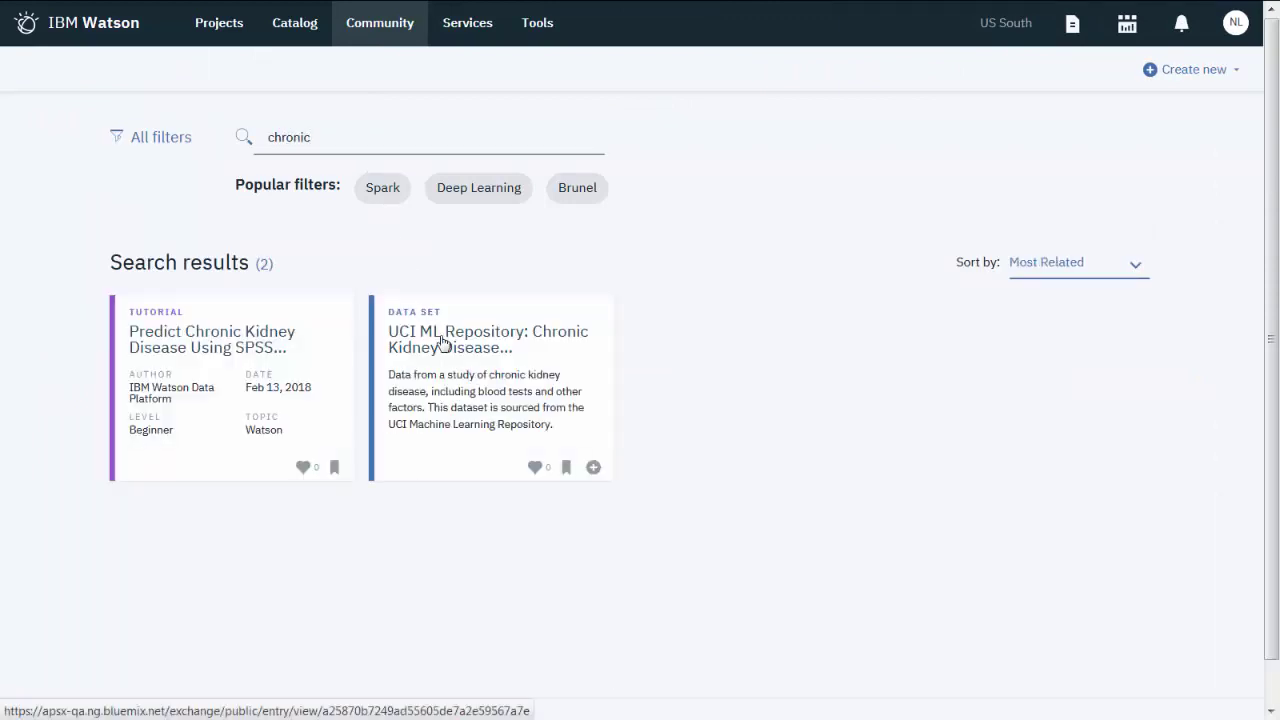
left_click(443, 342)
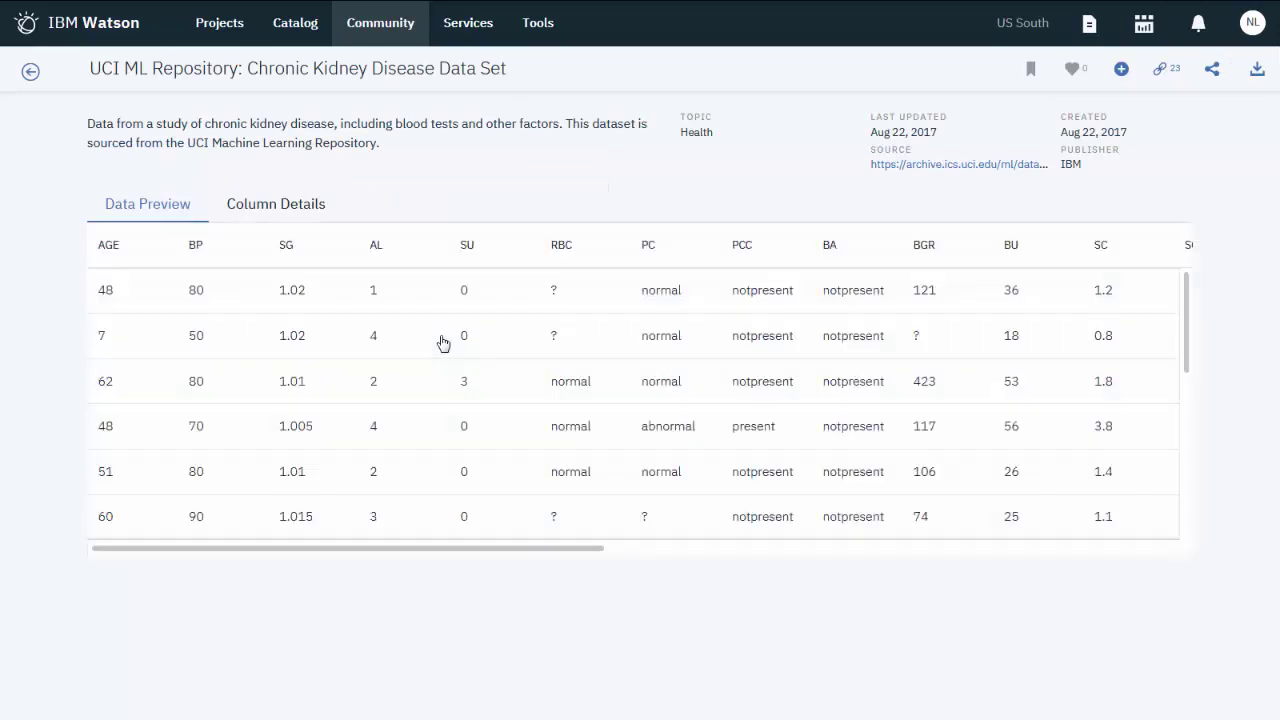
Examine the data set's column details and preview its data from the AGE column across to the DM column.
left_click(257, 217)
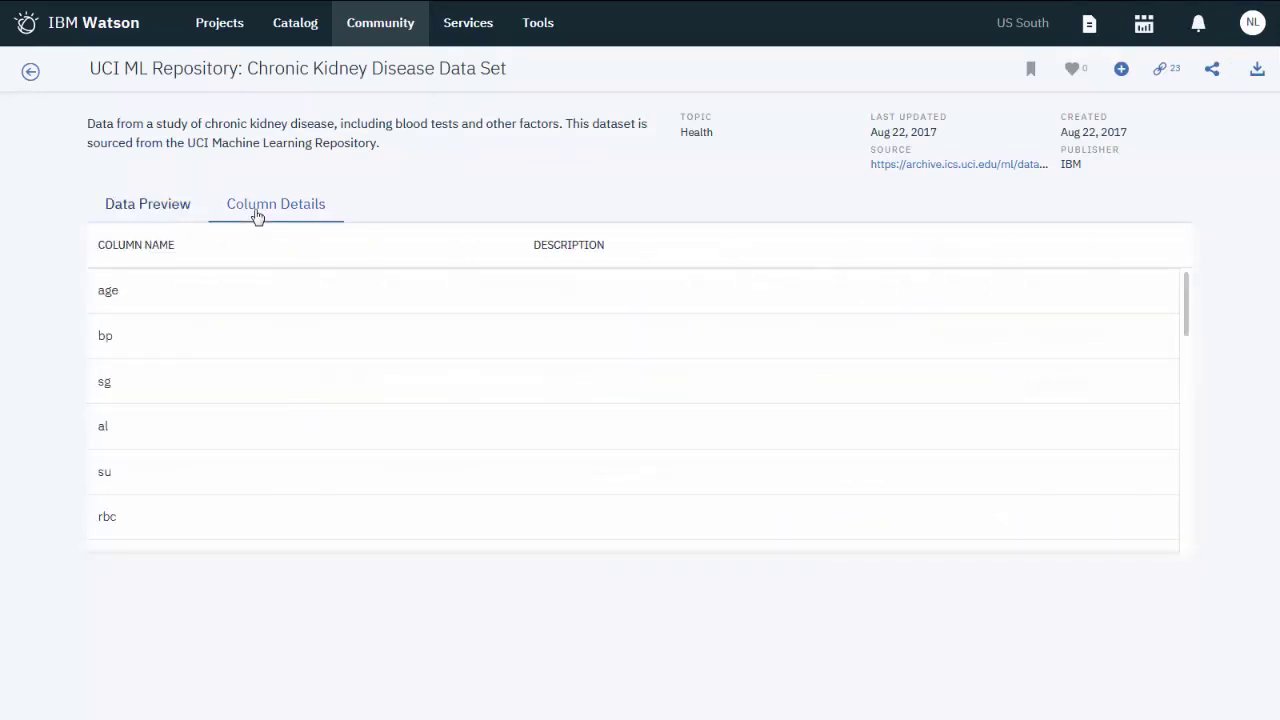
left_click(163, 217)
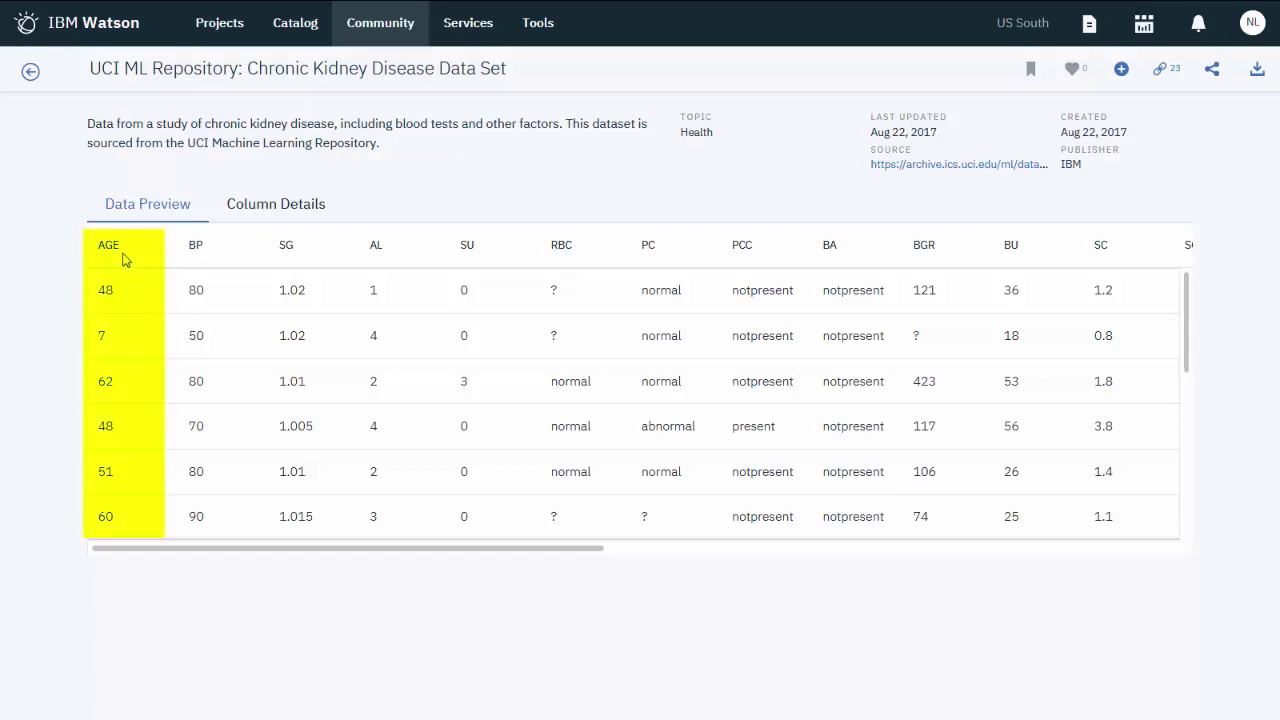
scroll(400, 450, "right", 7)
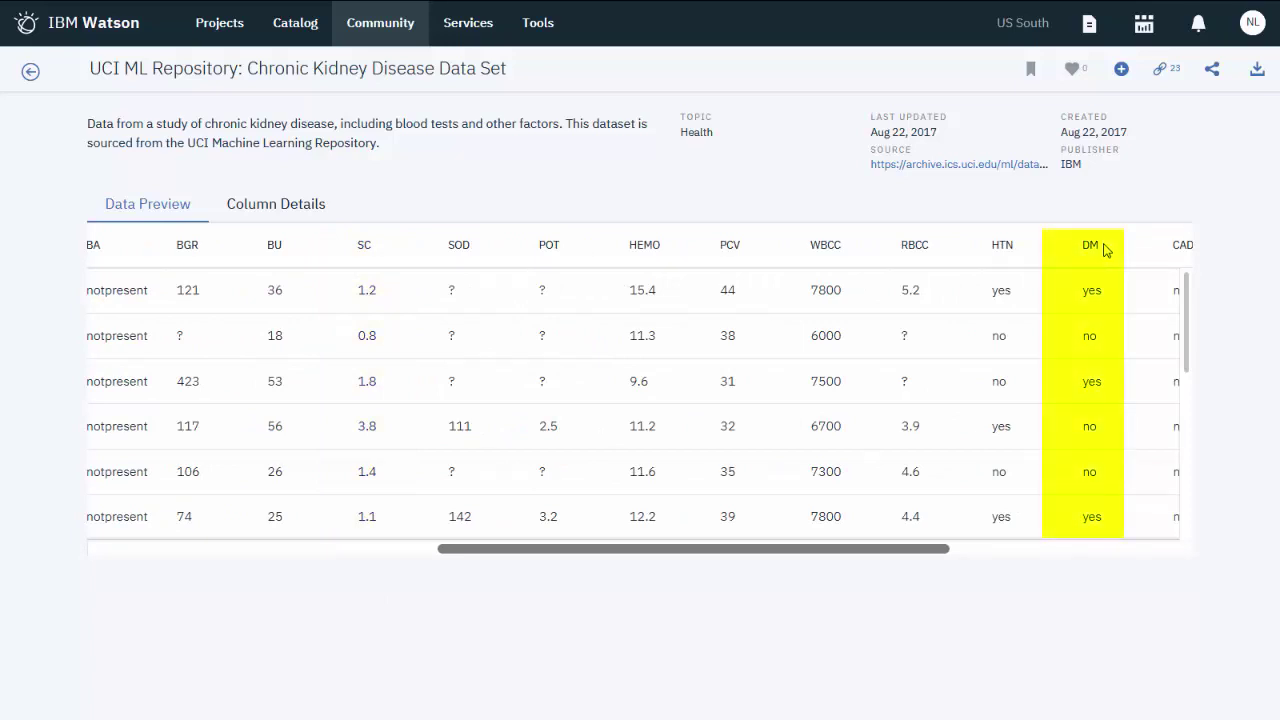
Add the Chronic Kidney Disease data set to the Watson Machine Learning project and open that project.
left_click(1122, 69)
left_click(1113, 162)
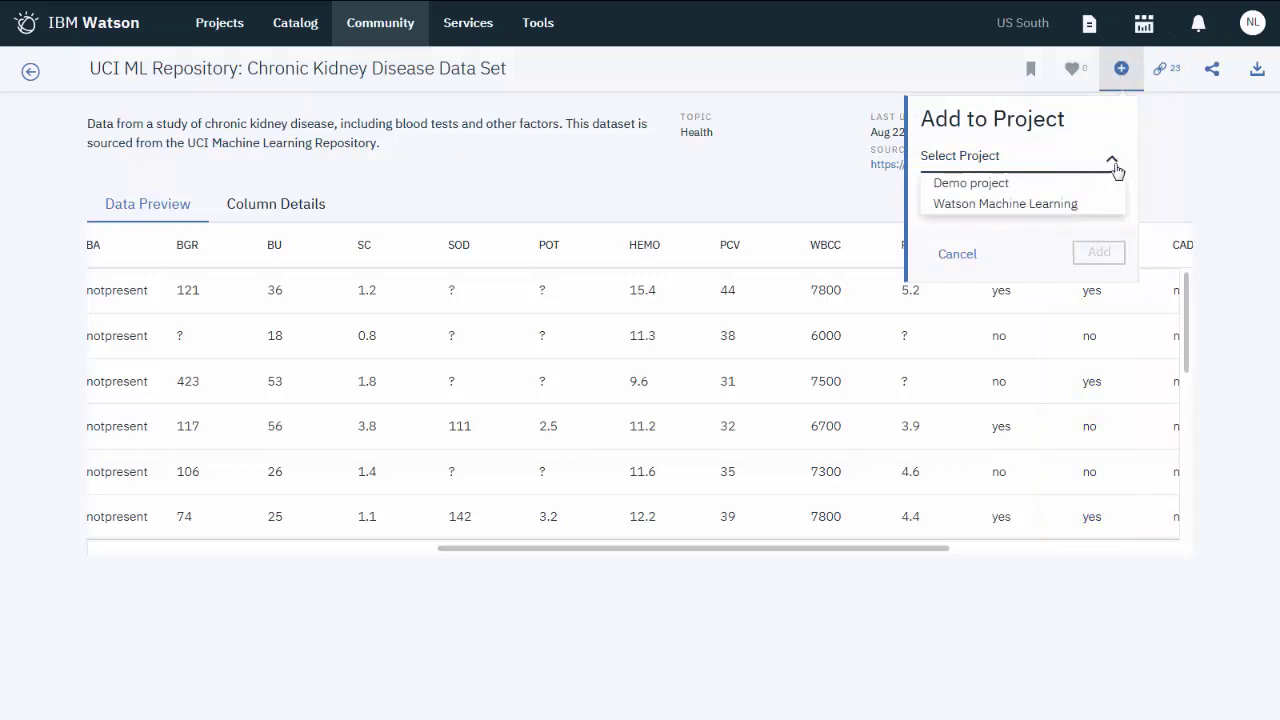
left_click(1099, 208)
left_click(1096, 253)
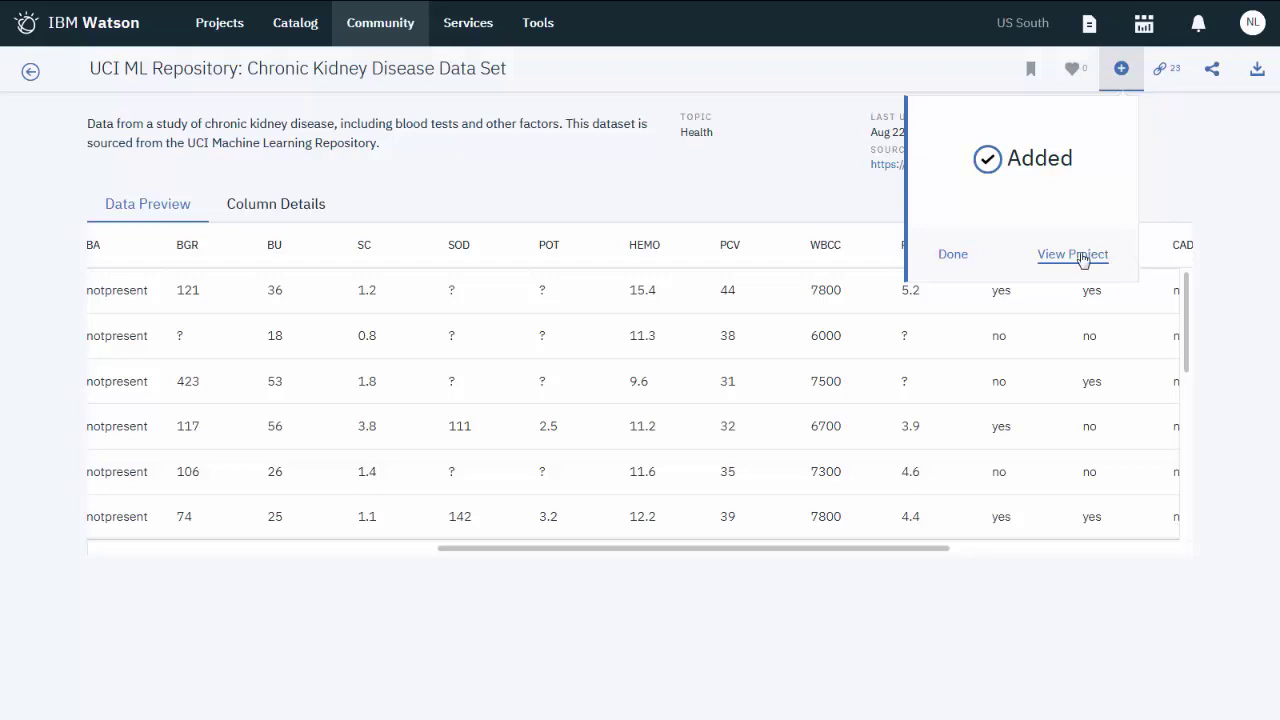
left_click(1076, 256)
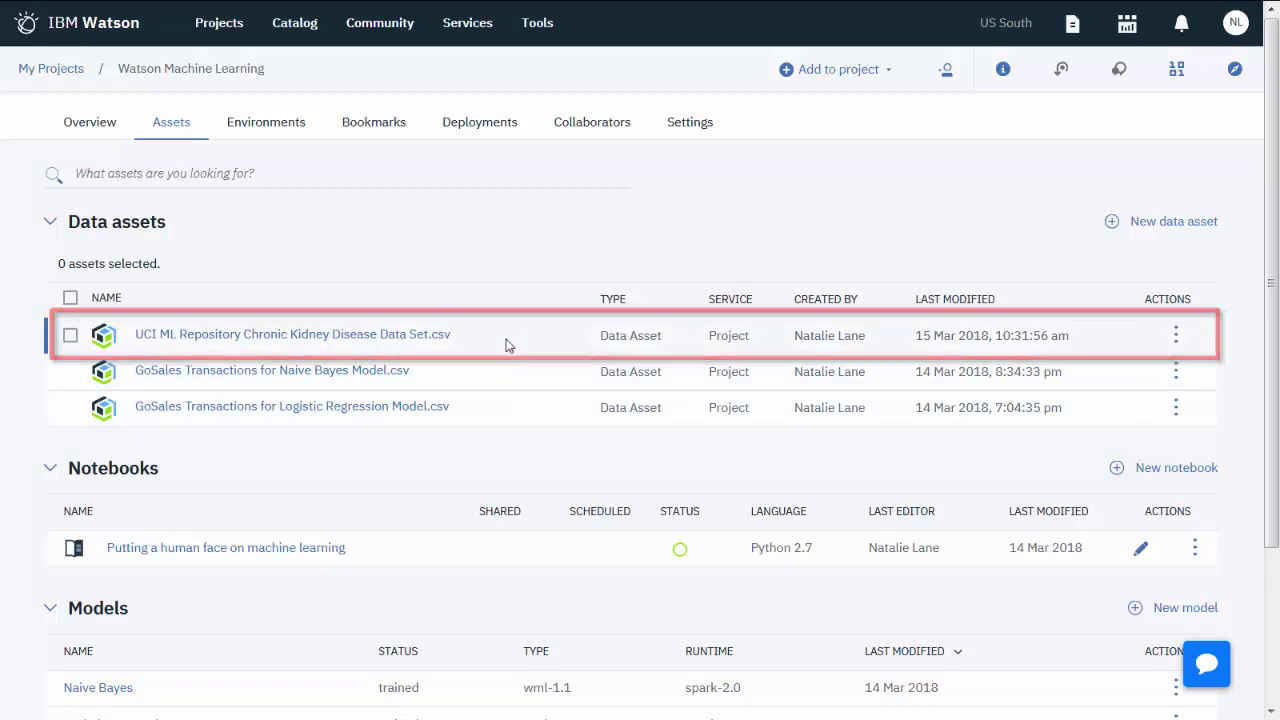
Create a new model named Predictive Analytics with the description "Model using predictive analytics", using the model builder's Manual option.
left_click(1201, 614)
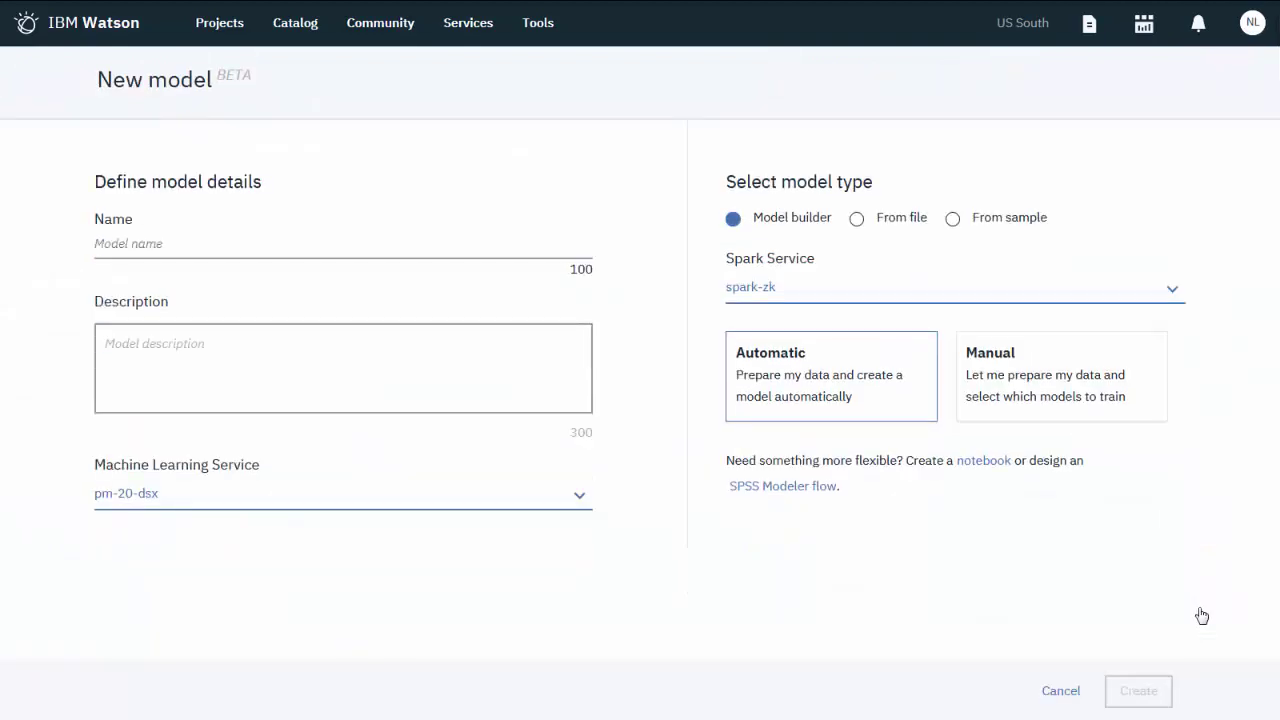
left_click(409, 243)
type("Predictiv")
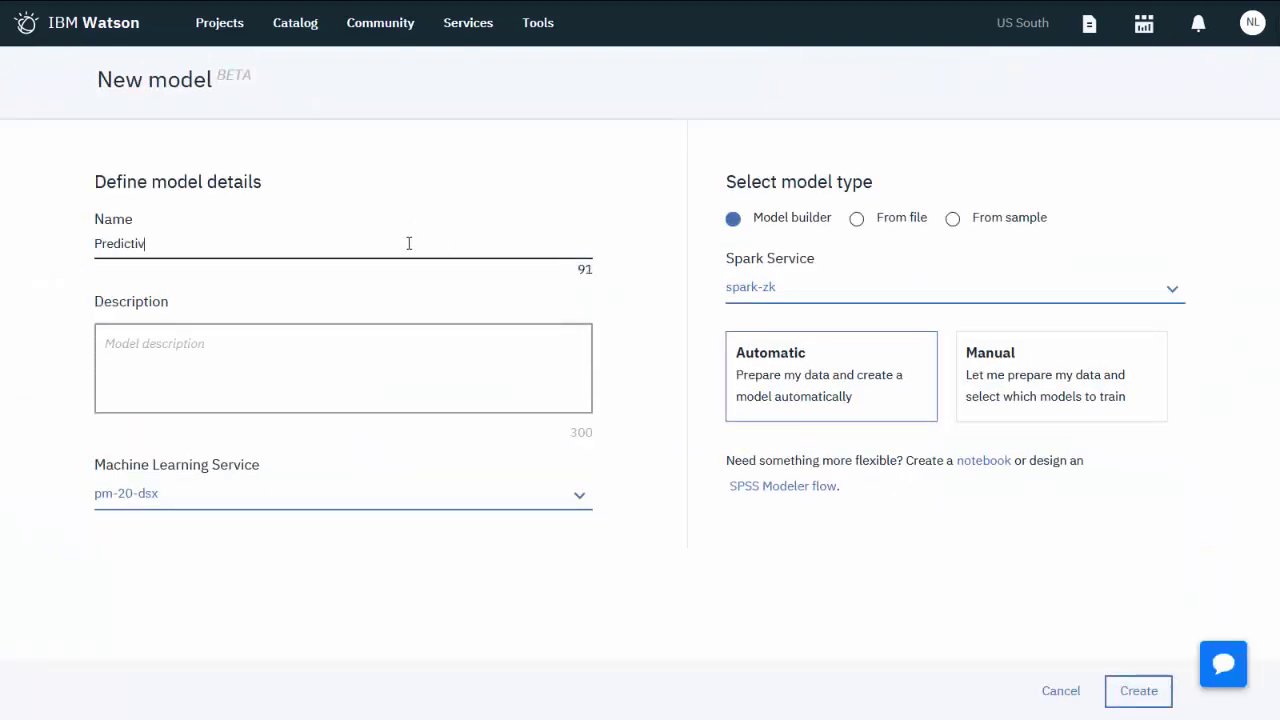
type("e Analytics")
key("Tab")
type("Model using predictive analytics")
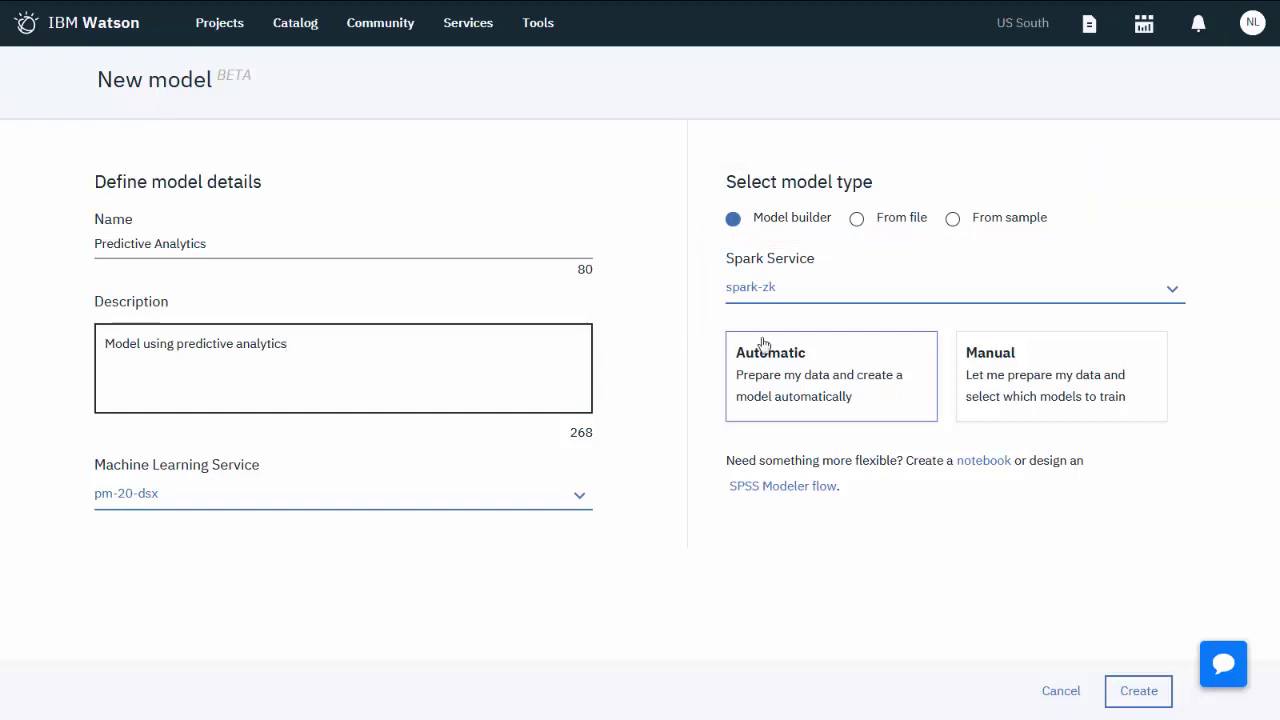
left_click(996, 362)
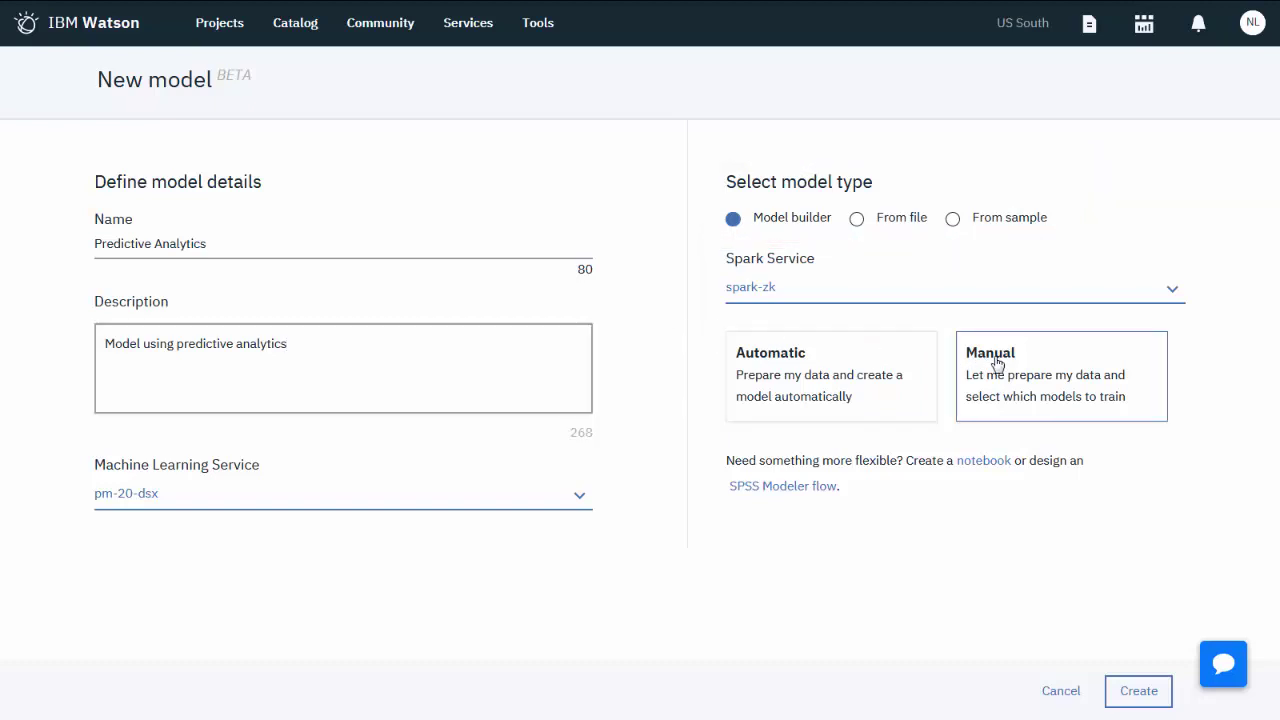
left_click(1132, 704)
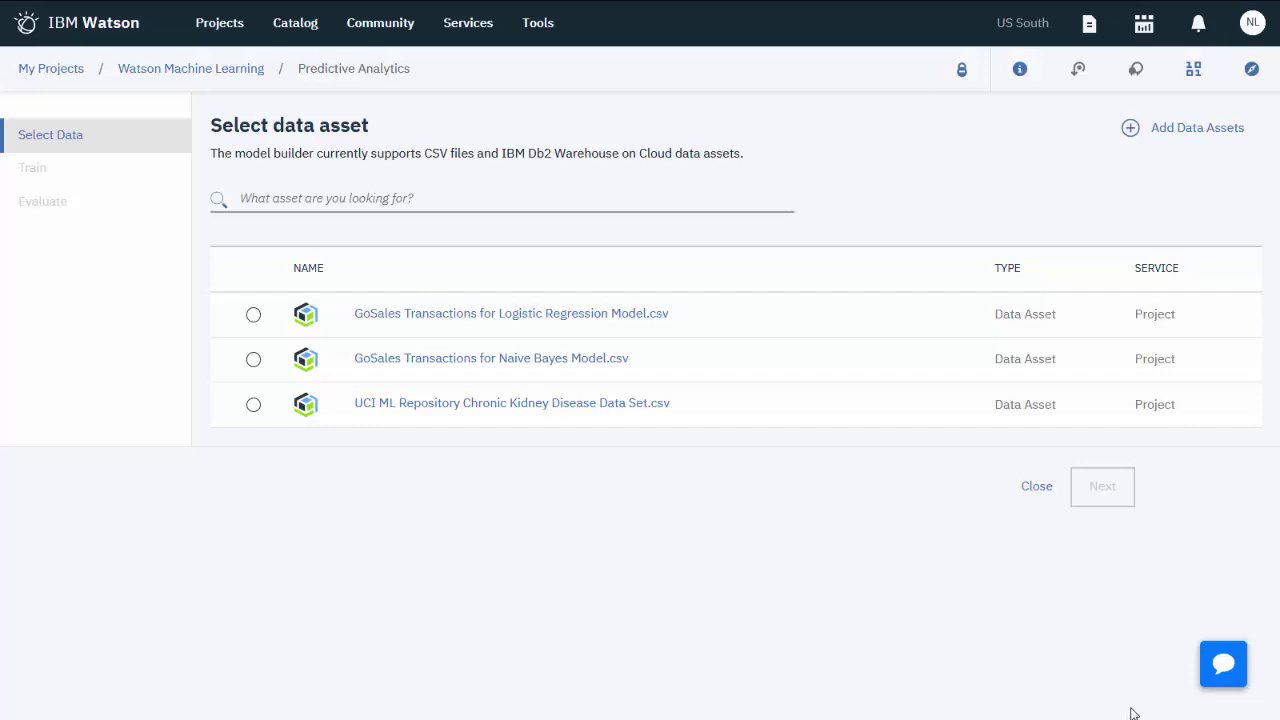
Load UCI ML Repository Chronic Kidney Disease Data Set.csv as training data and choose class (String) as the column to predict, keeping all feature columns.
left_click(247, 404)
left_click(1082, 494)
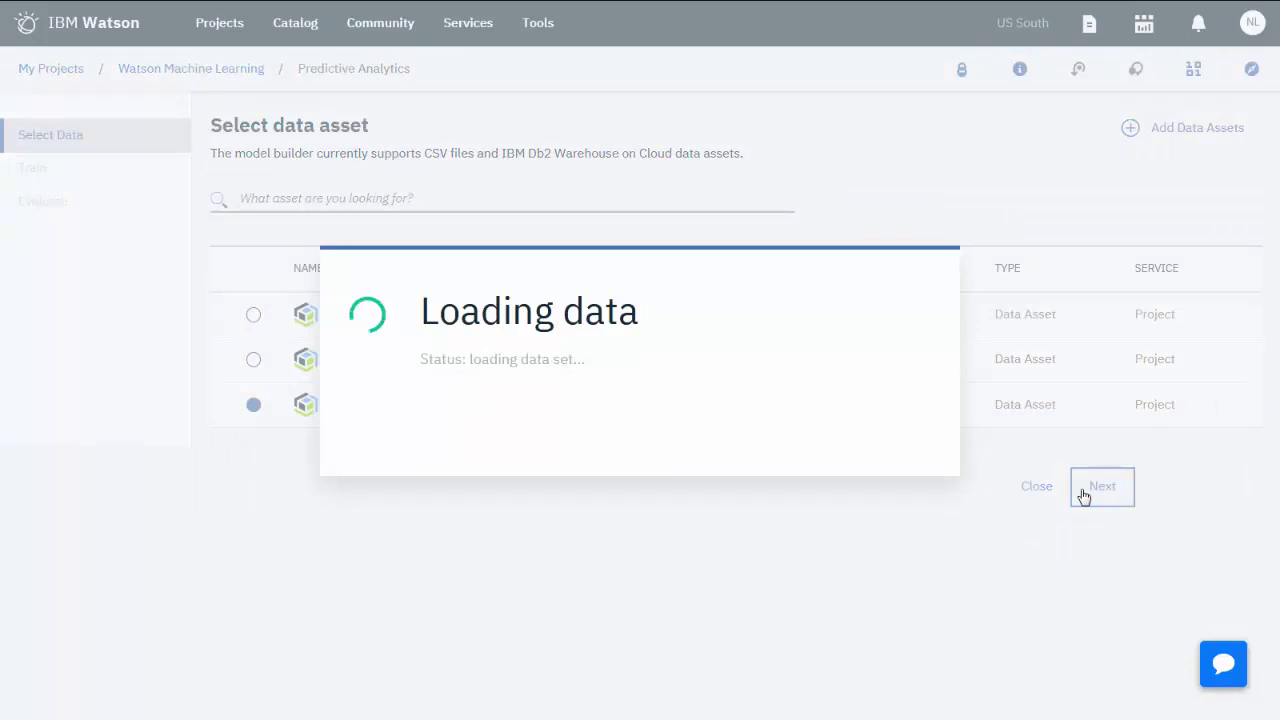
left_click(643, 201)
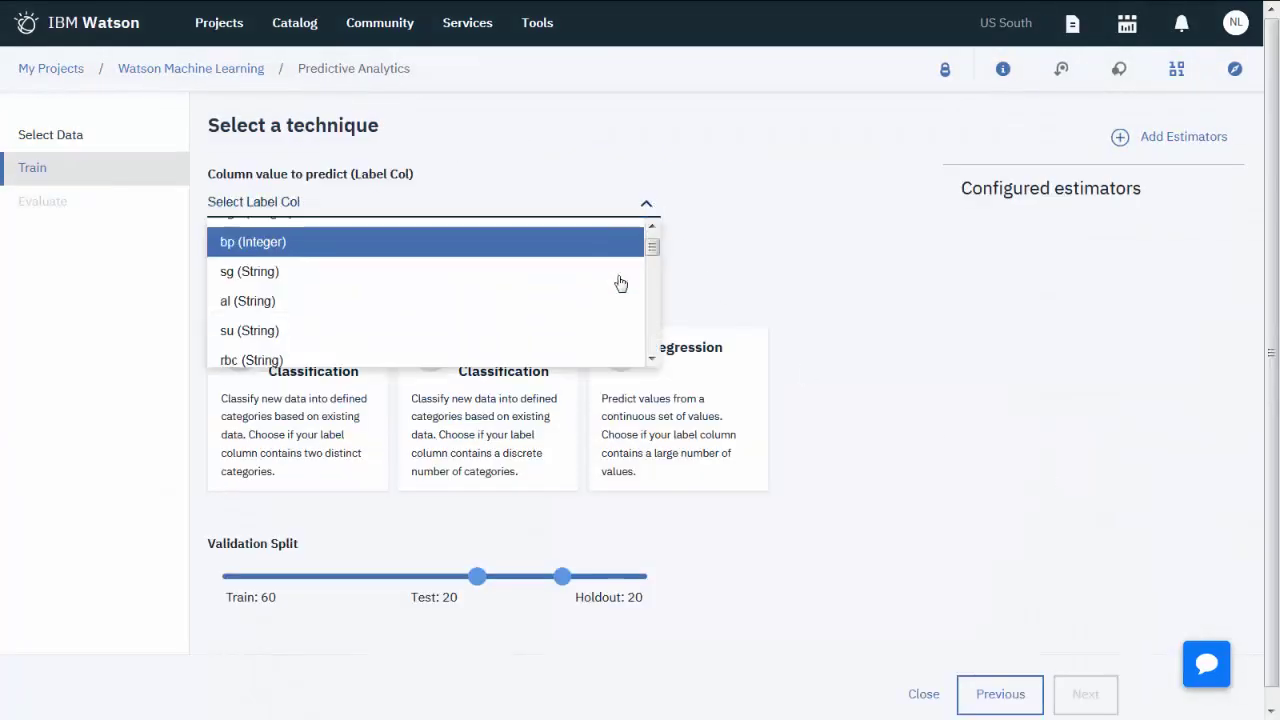
scroll(620, 284, "down", 3)
scroll(620, 284, "down", 4)
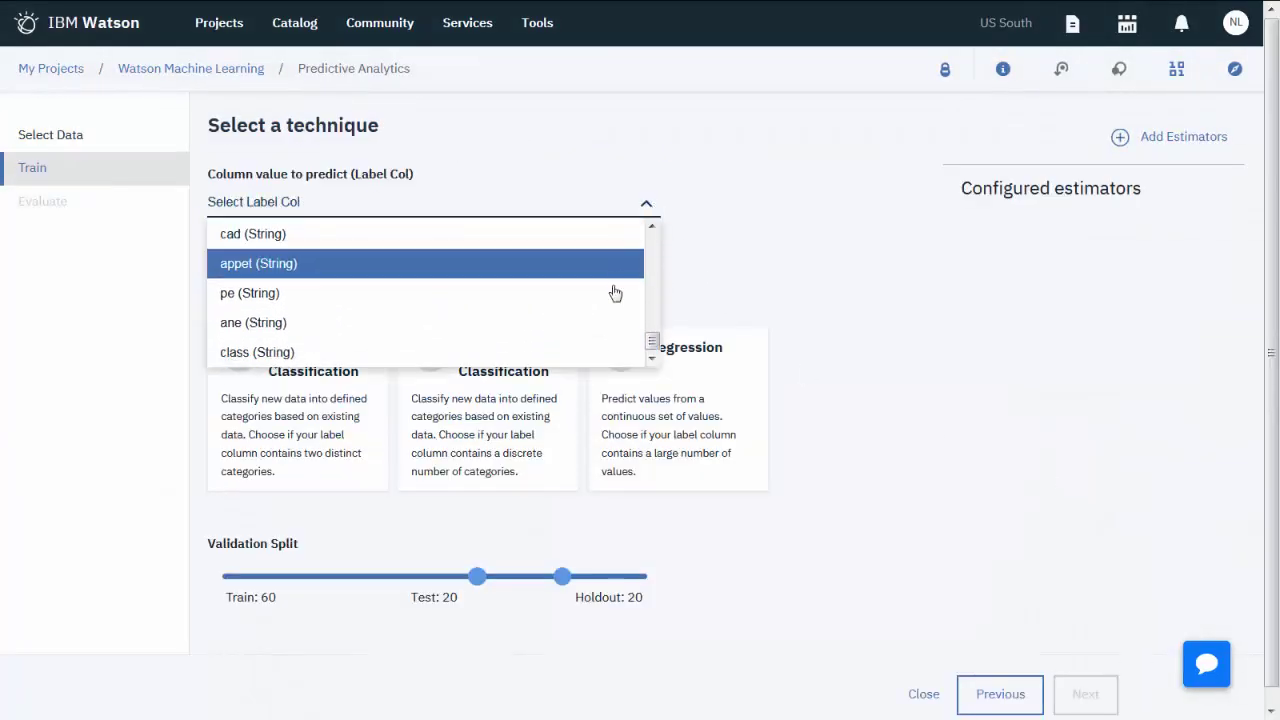
left_click(591, 354)
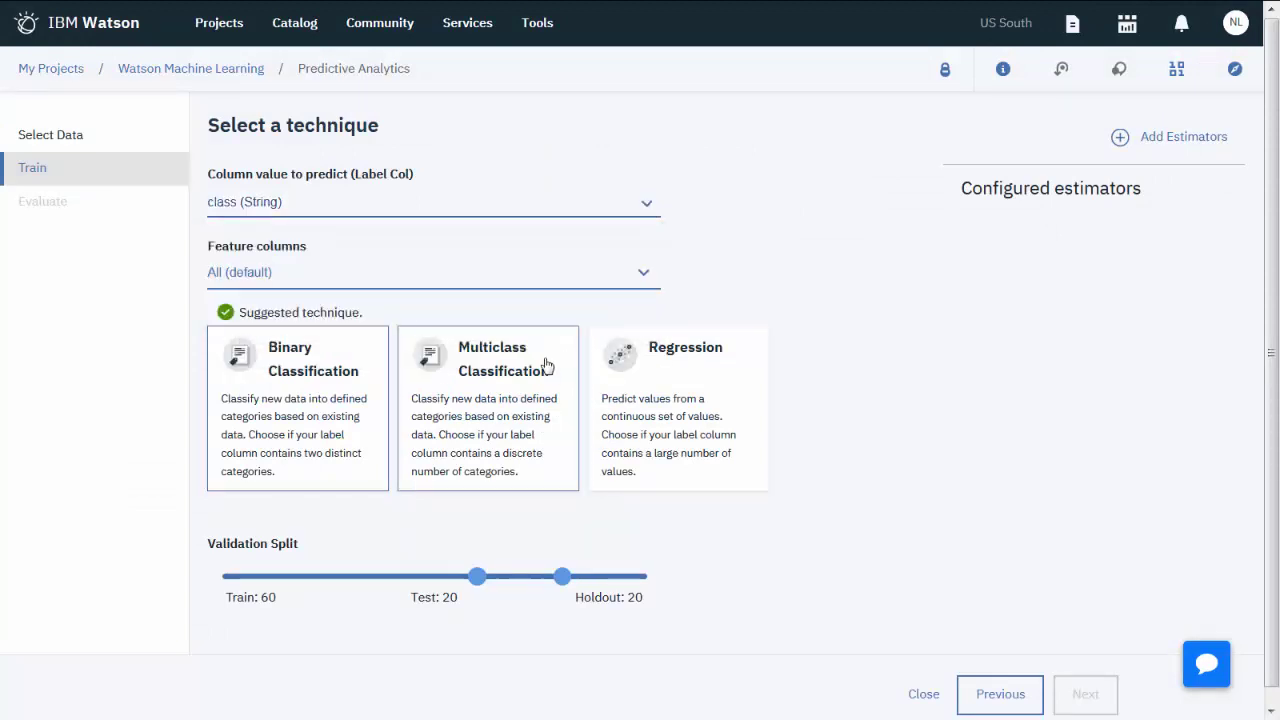
left_click(643, 284)
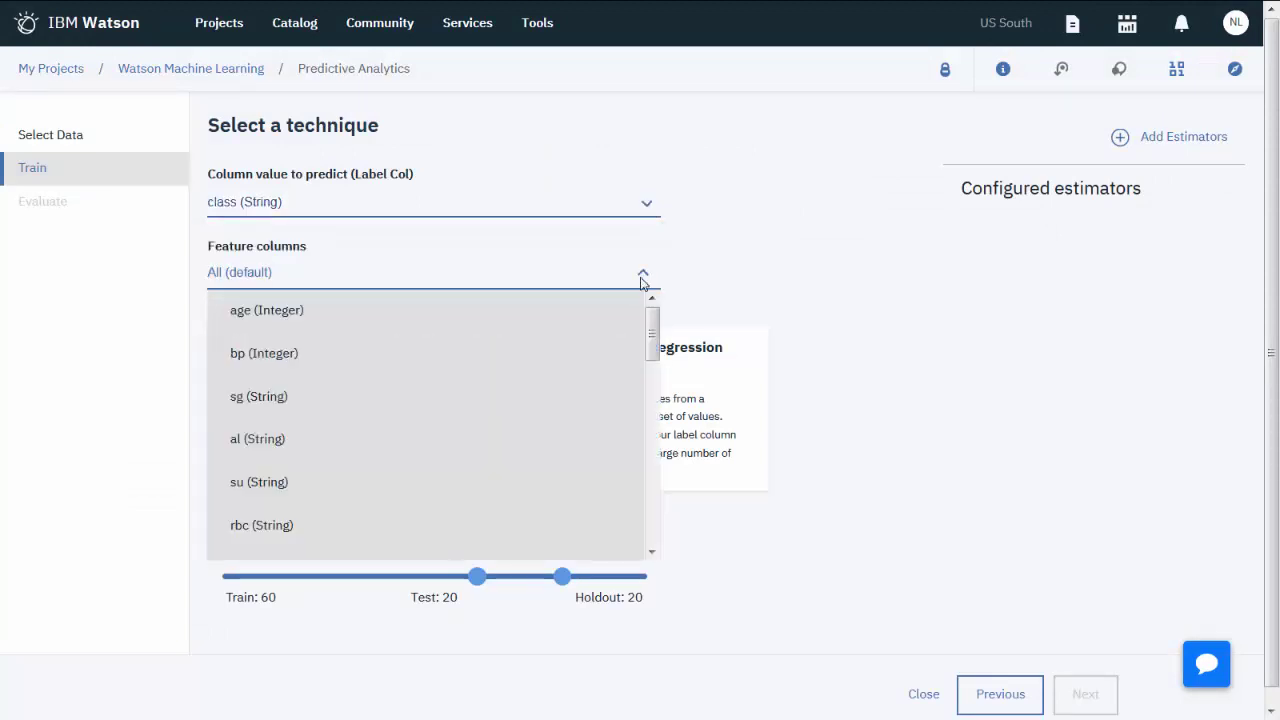
left_click(642, 281)
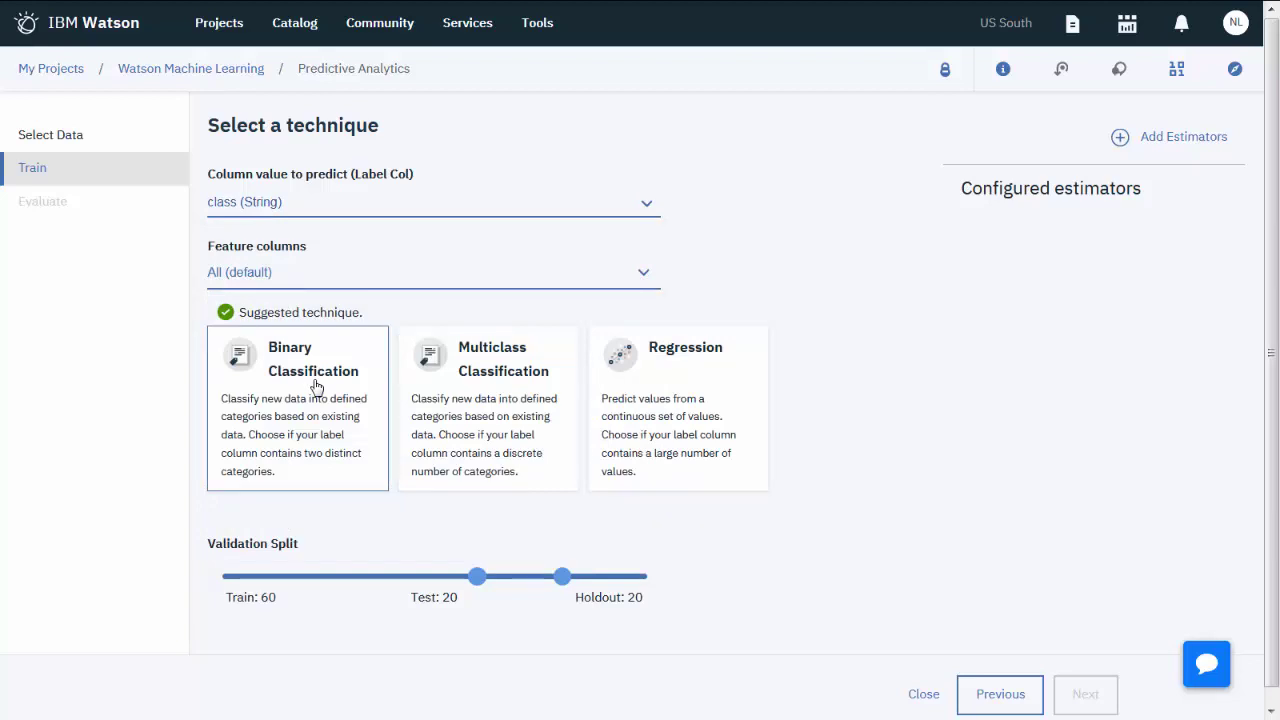
Add the Logistic Regression estimator to the model and proceed to train and evaluate it.
left_click(1198, 149)
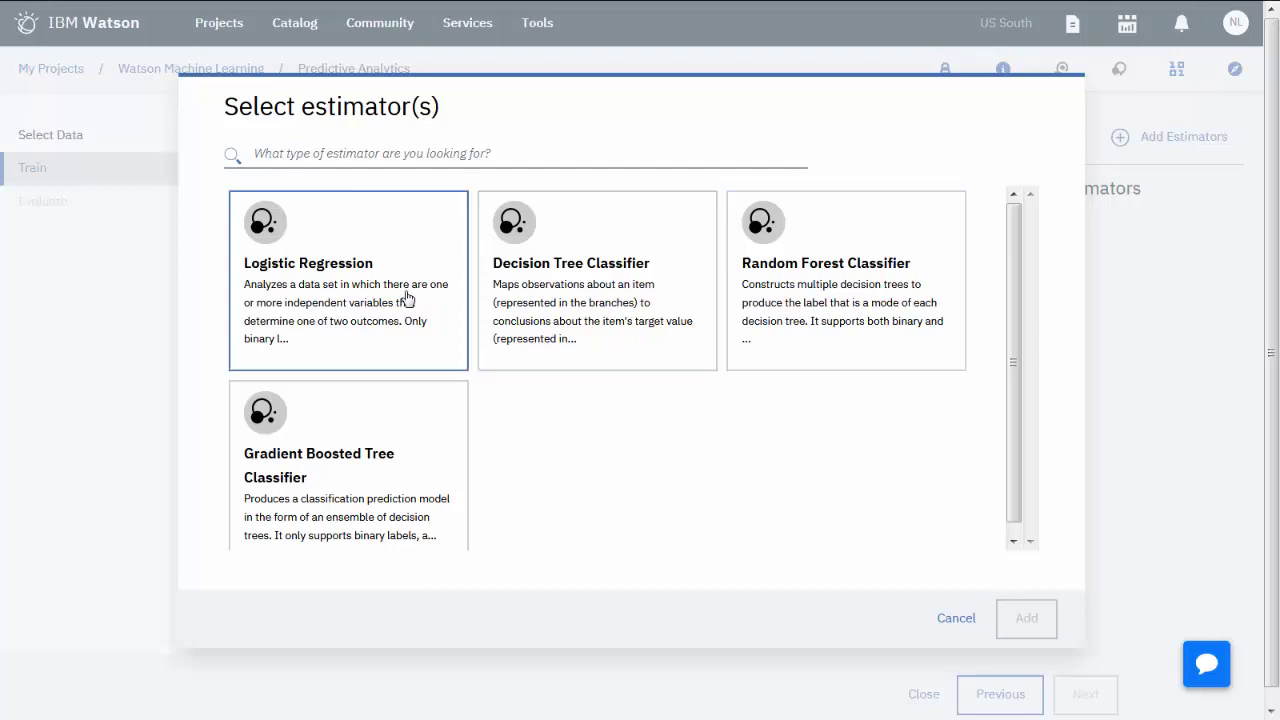
left_click(405, 298)
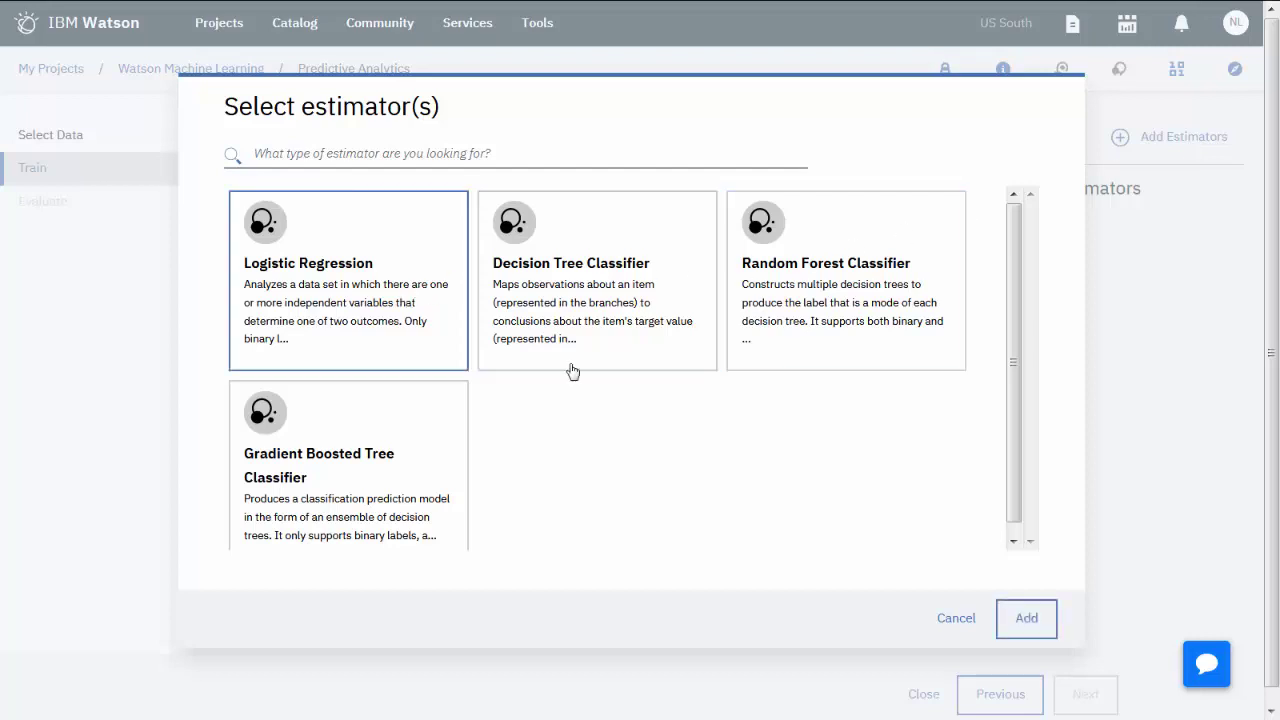
left_click(1030, 620)
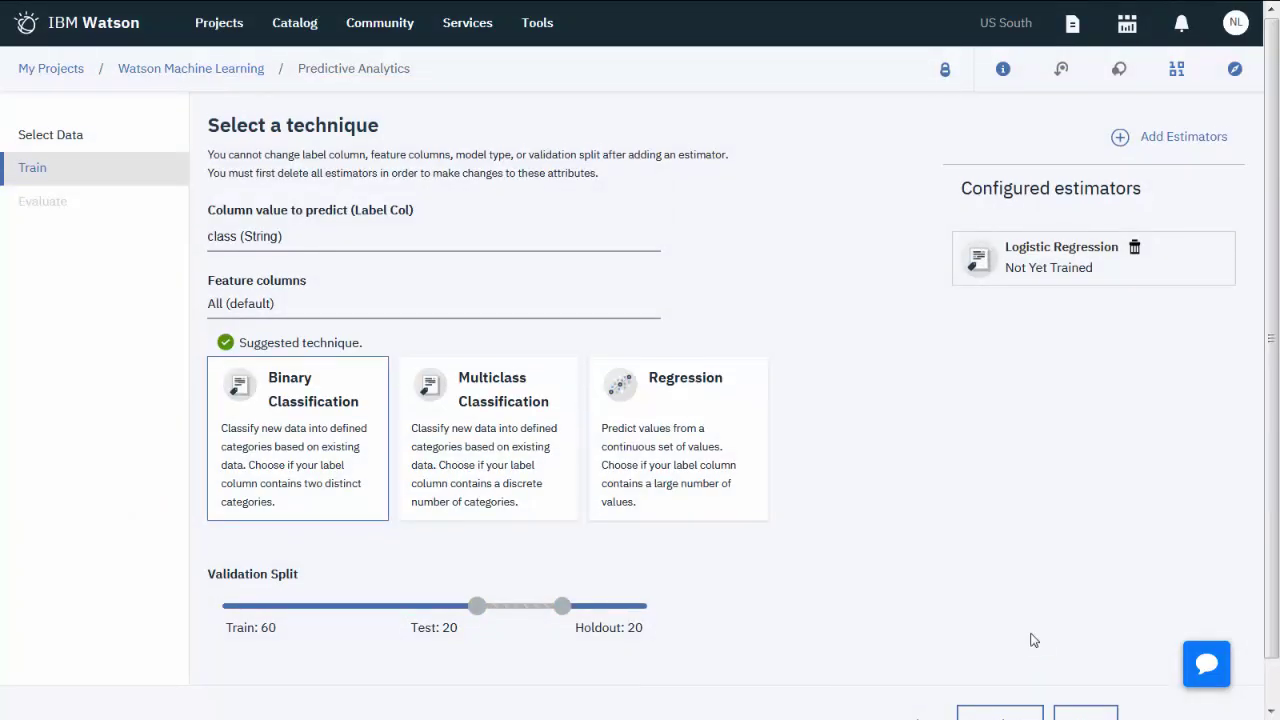
scroll(1033, 640, "down", 1)
left_click(1096, 692)
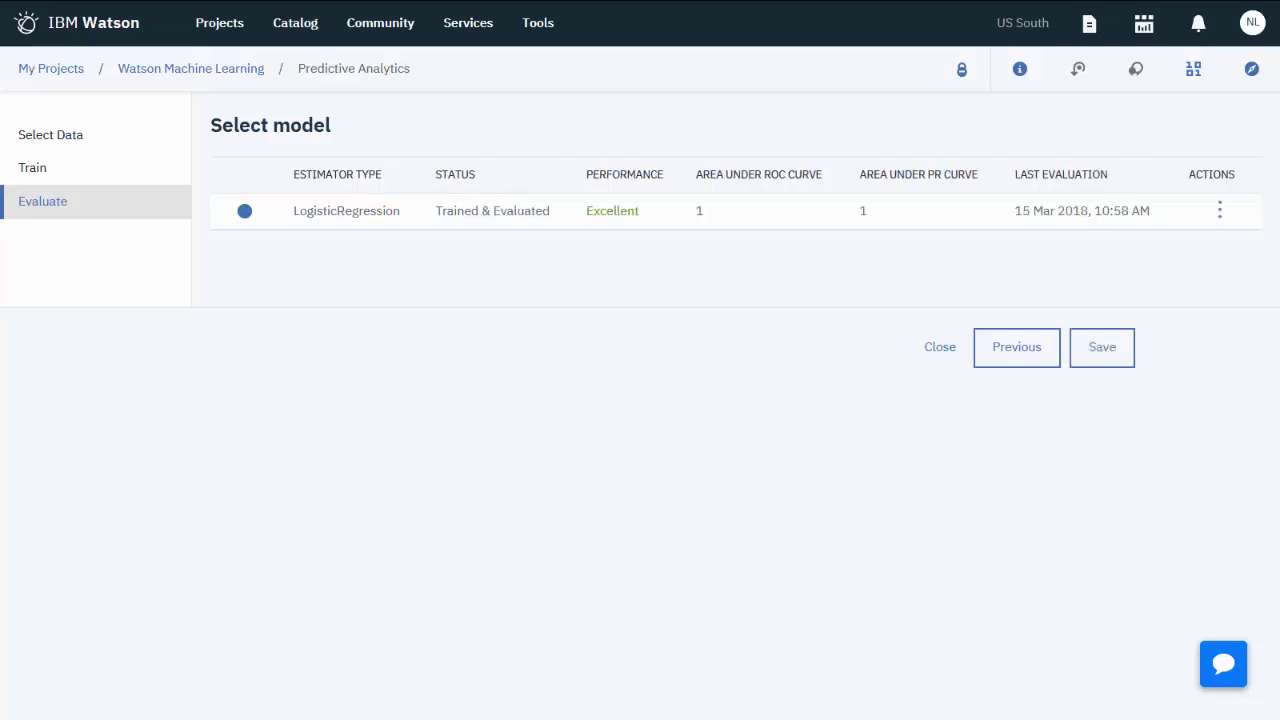
Save the trained Logistic Regression model and review its summary and input schema.
left_click(1104, 358)
left_click(876, 440)
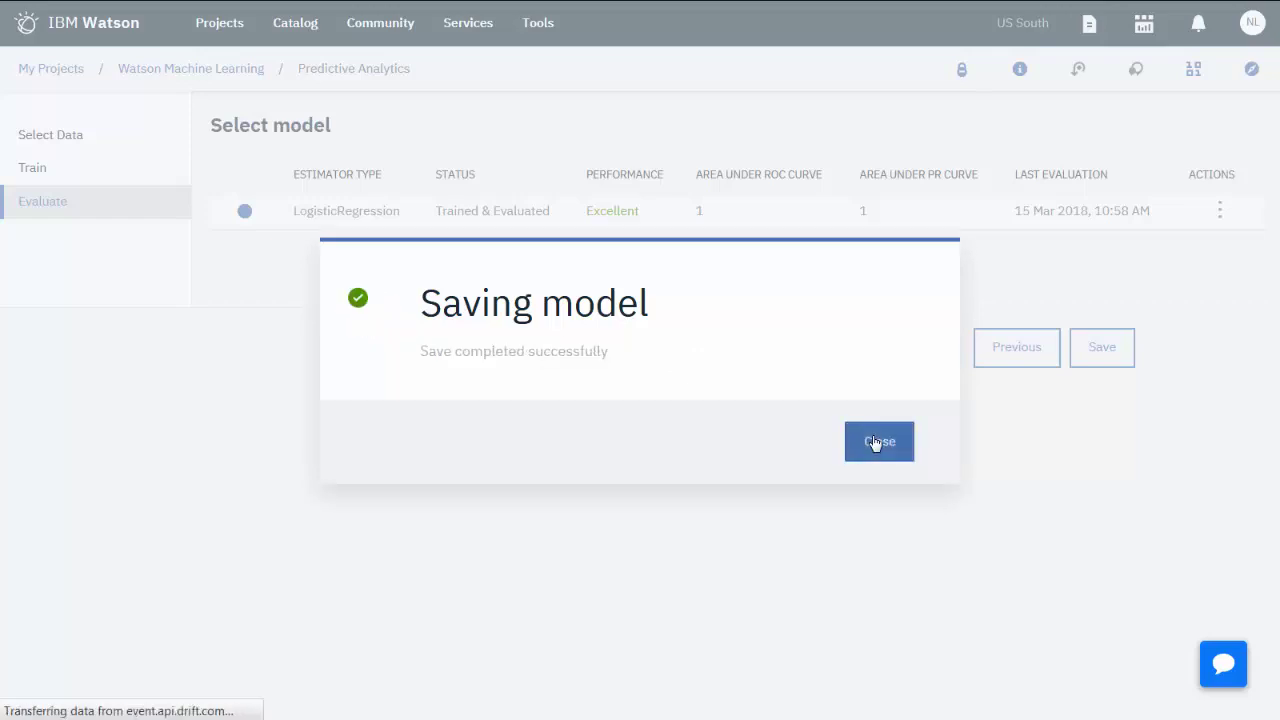
left_click(876, 441)
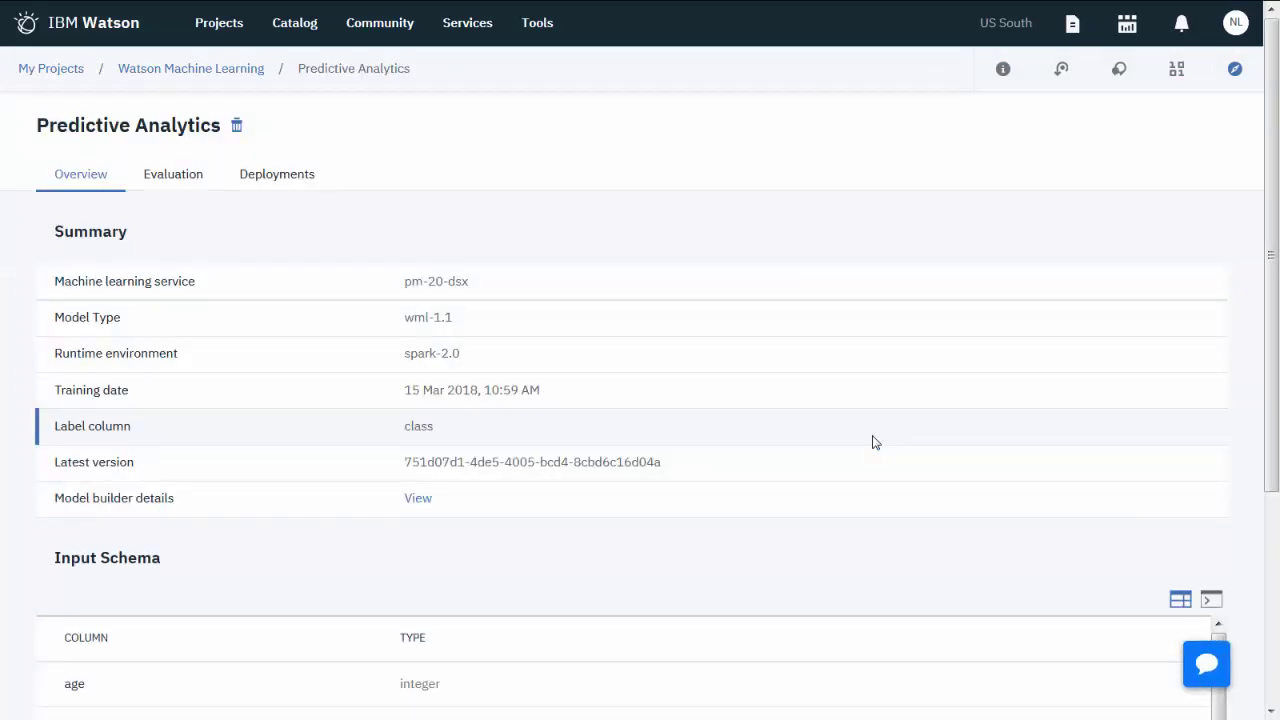
scroll(873, 441, "down", 3)
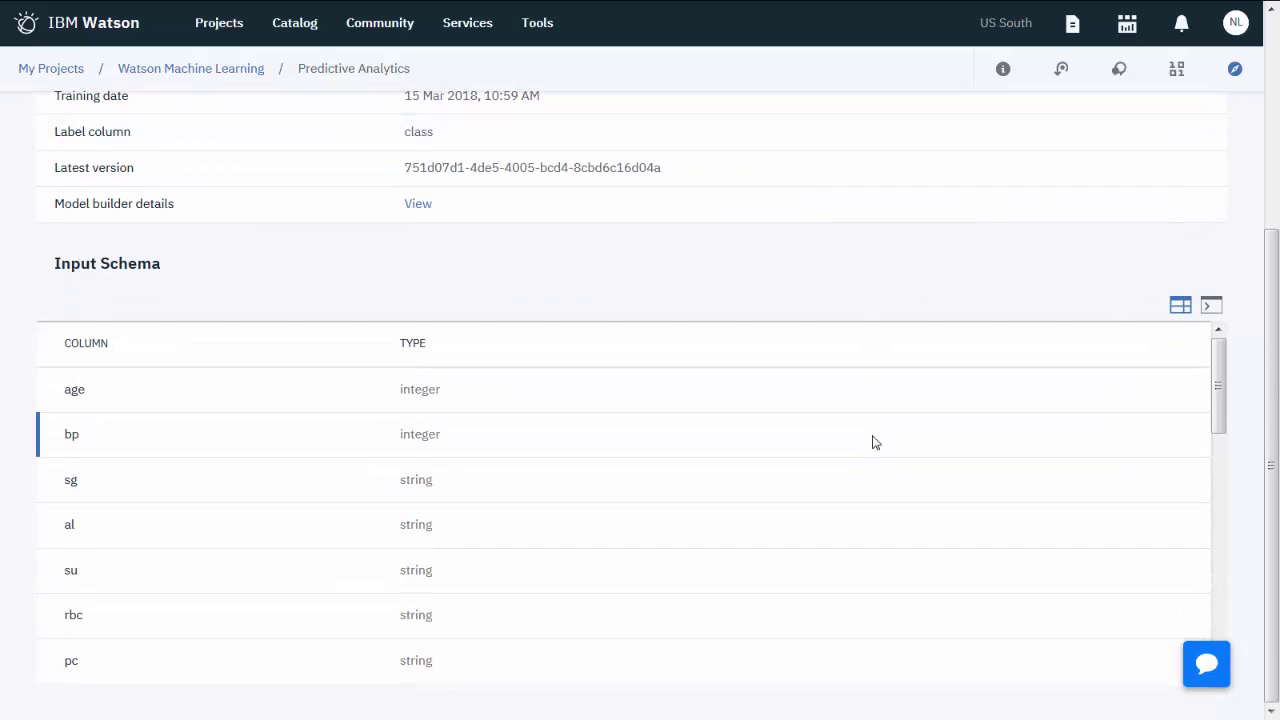
scroll(873, 441, "up", 3)
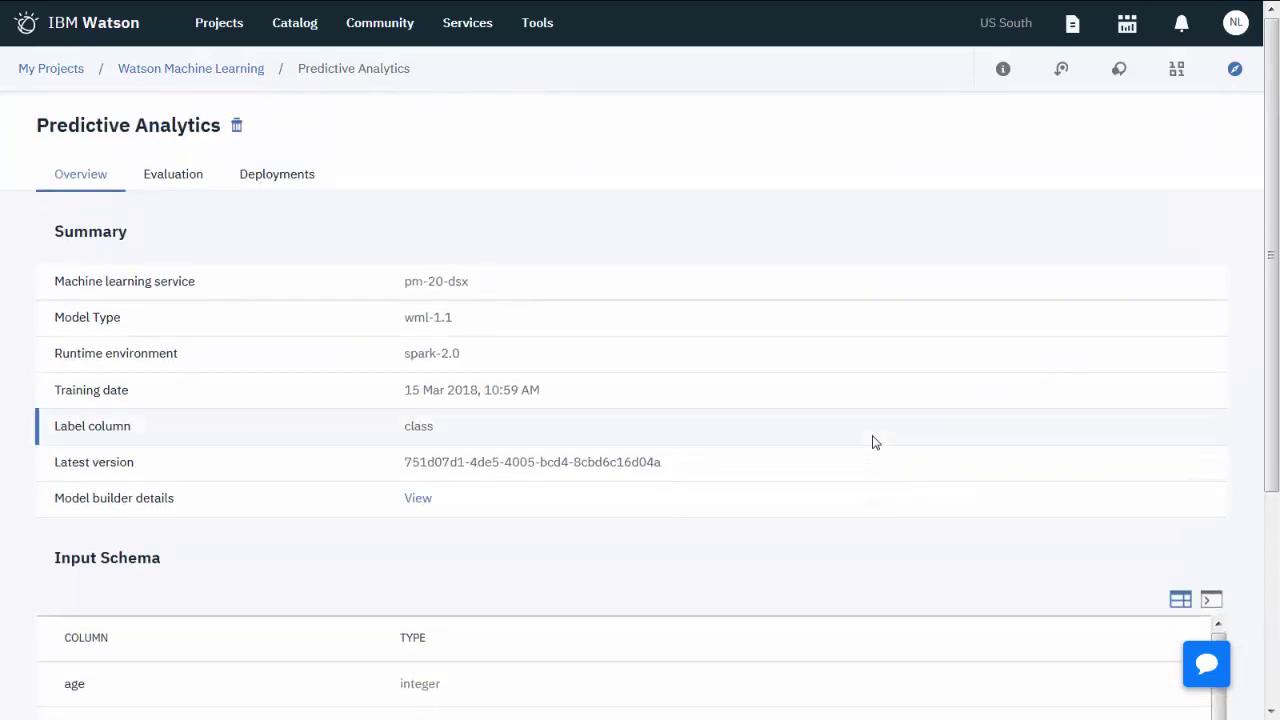
Add a web service deployment named Predictive Analytics-Test to the saved model.
left_click(280, 176)
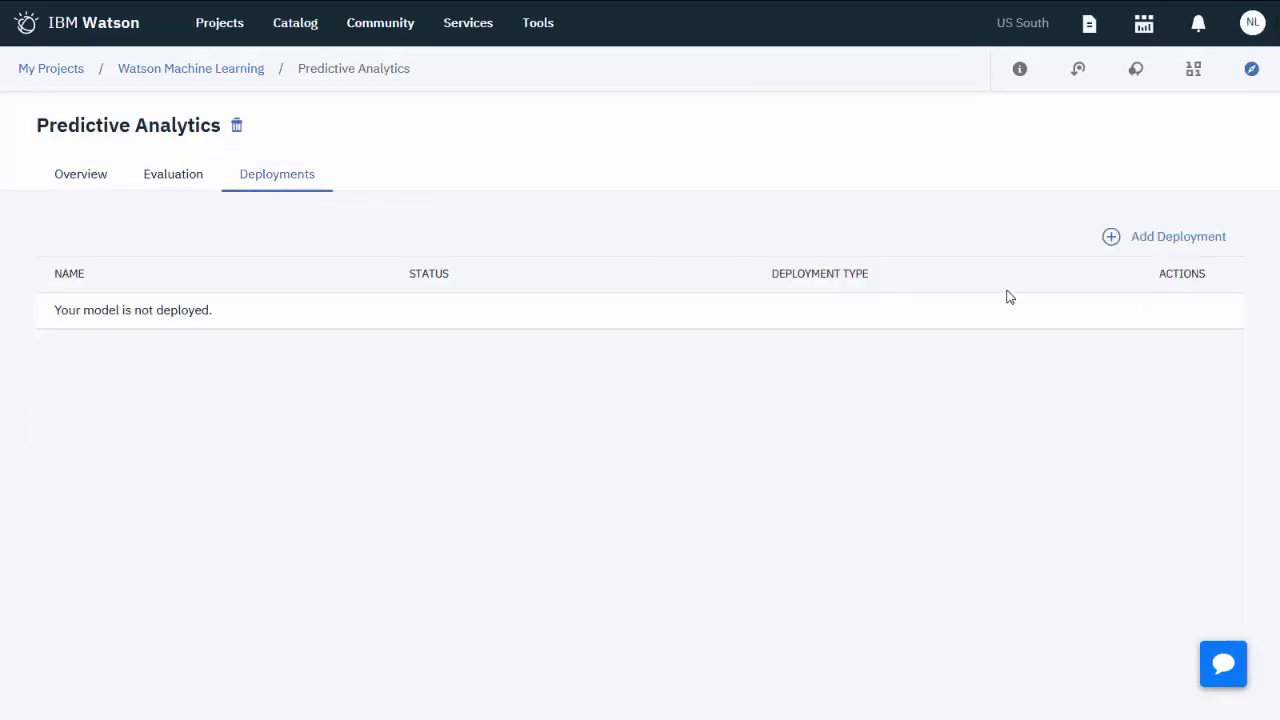
left_click(1166, 238)
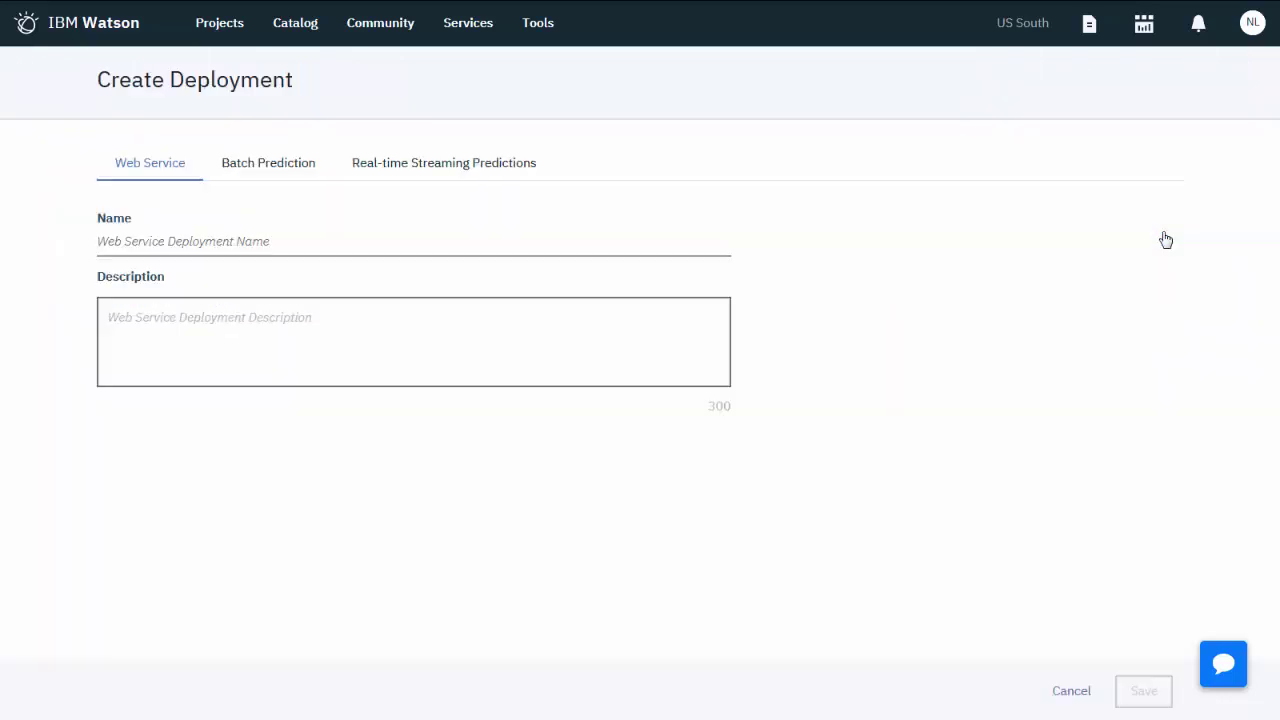
left_click(672, 239)
type("Predictive Analytics-Test")
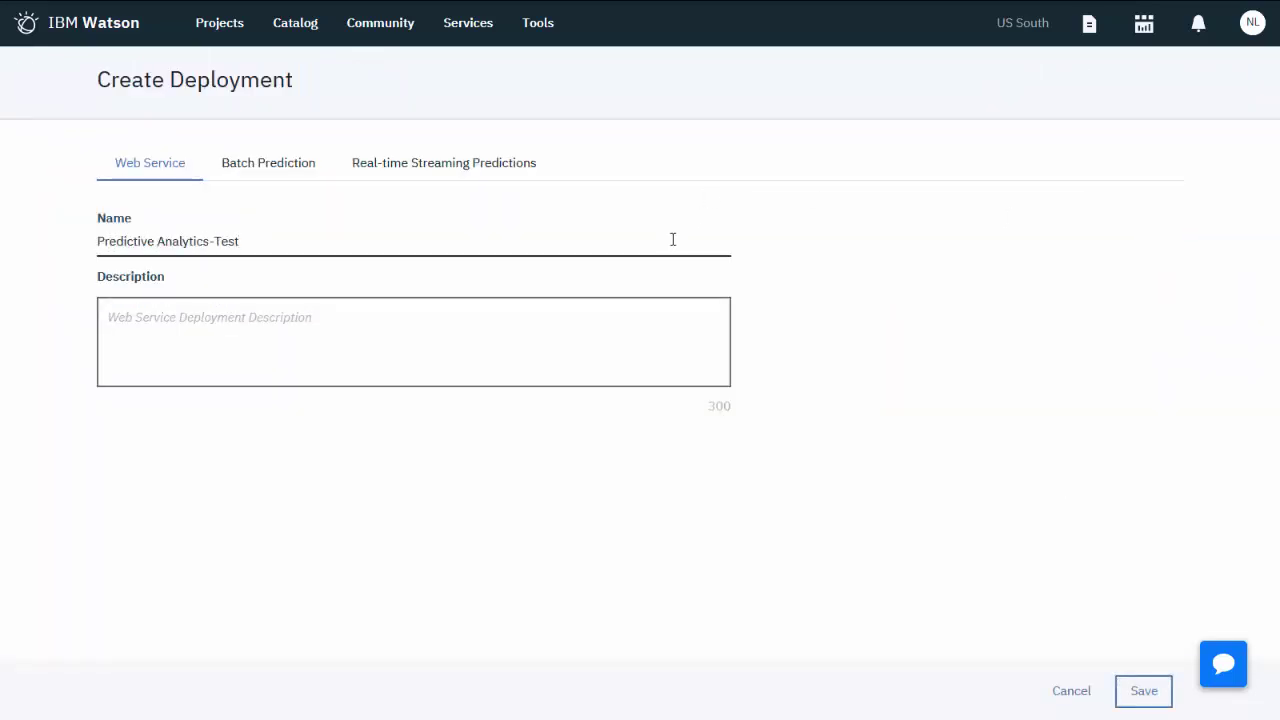
left_click(1140, 691)
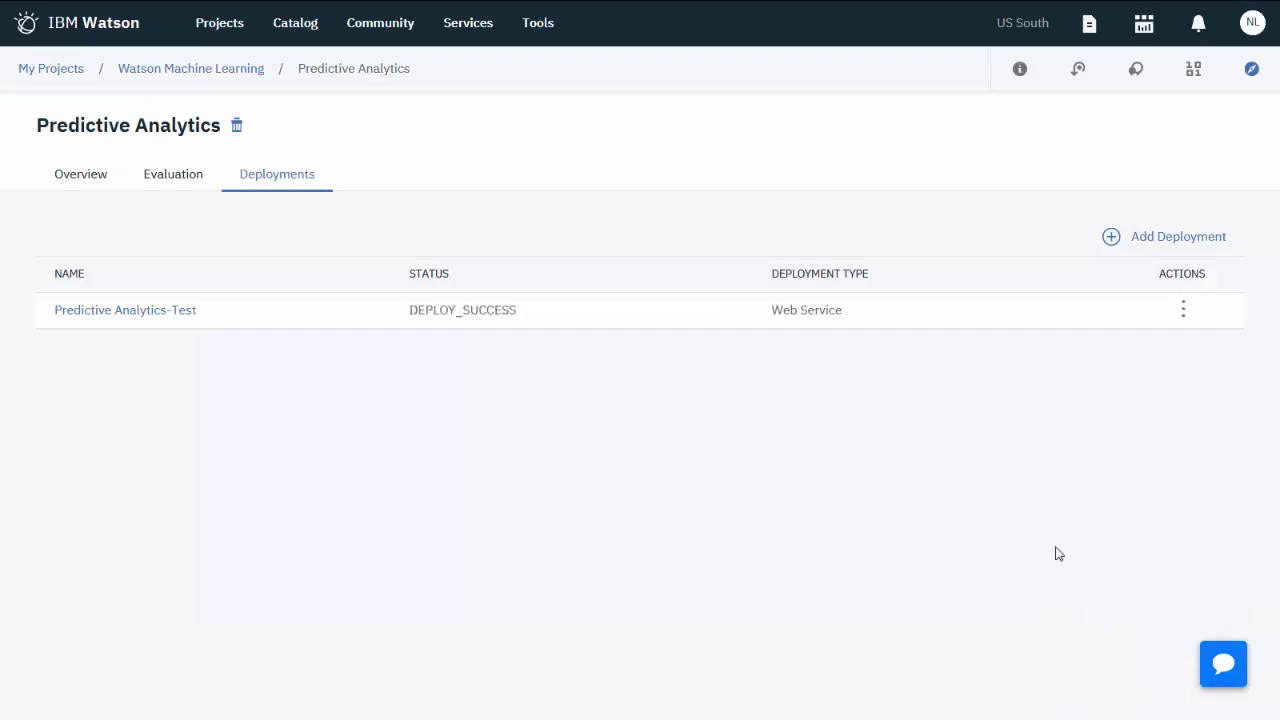
Open the details of the Predictive Analytics-Test deployment and review its overview.
left_click(1183, 309)
left_click(1170, 345)
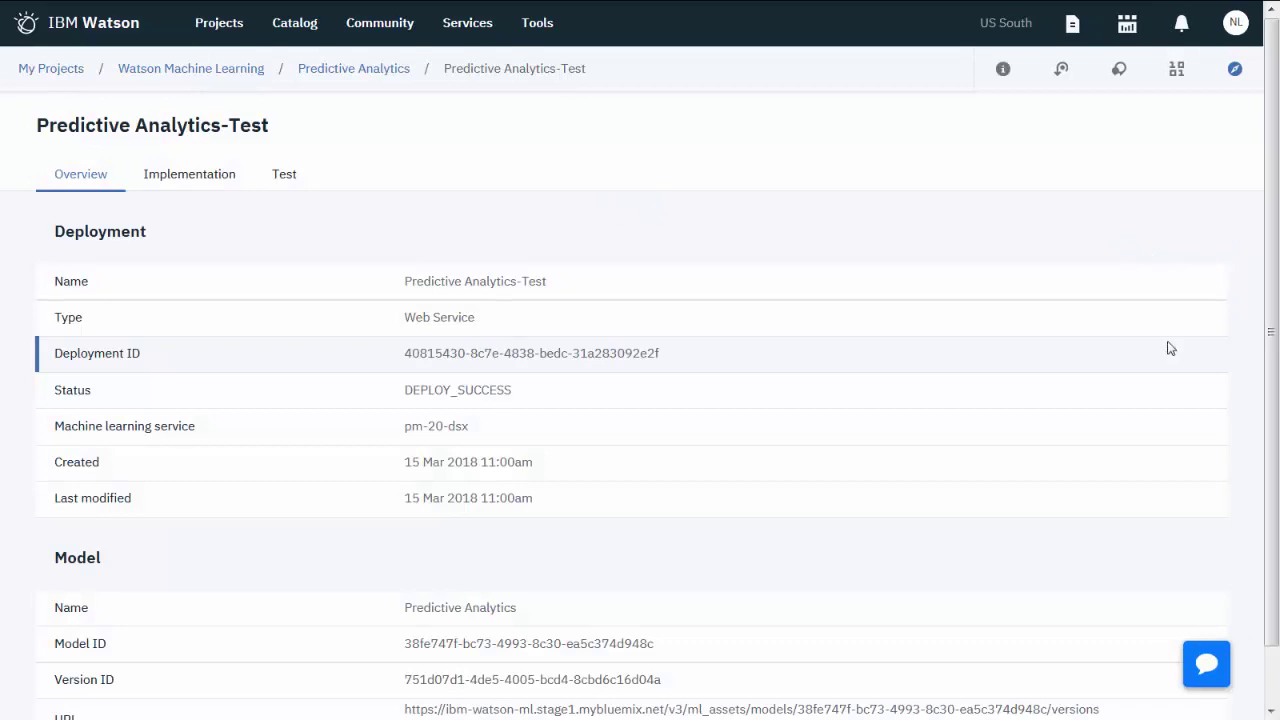
scroll(1170, 348, "down", 1)
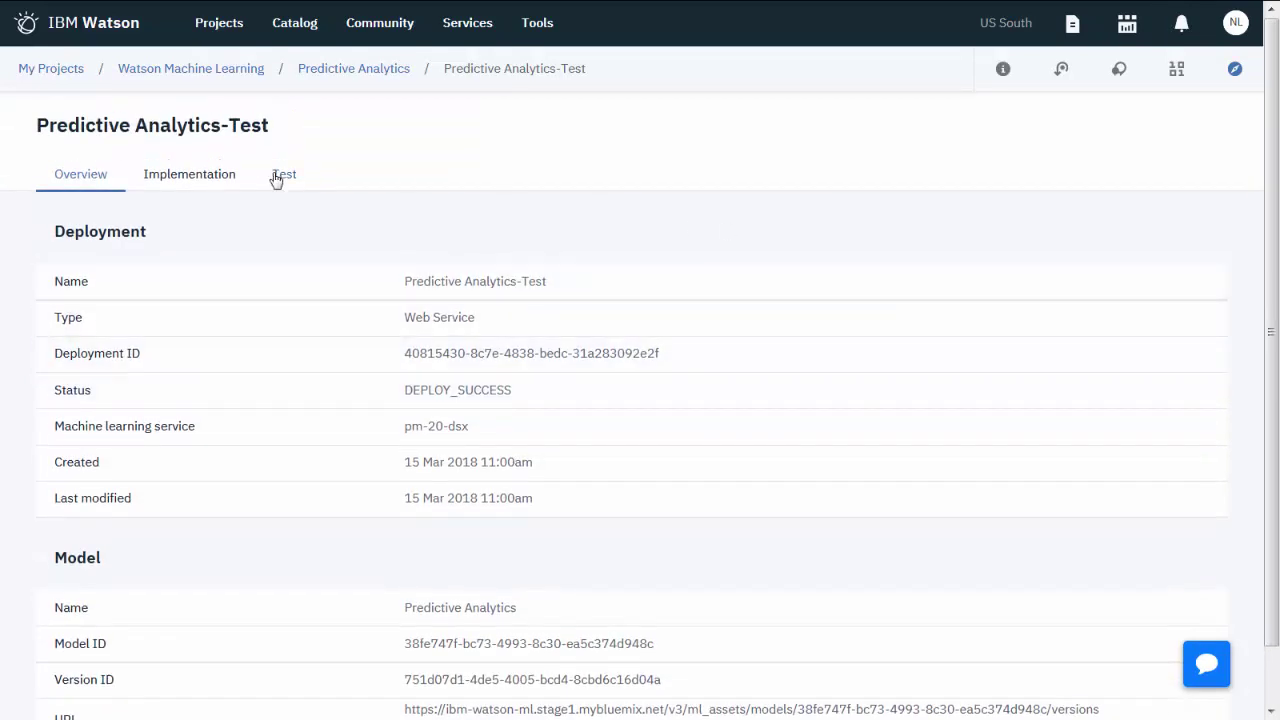
Run a test prediction on the deployment with the prefilled patient data and review the input fields from age to appet.
left_click(277, 177)
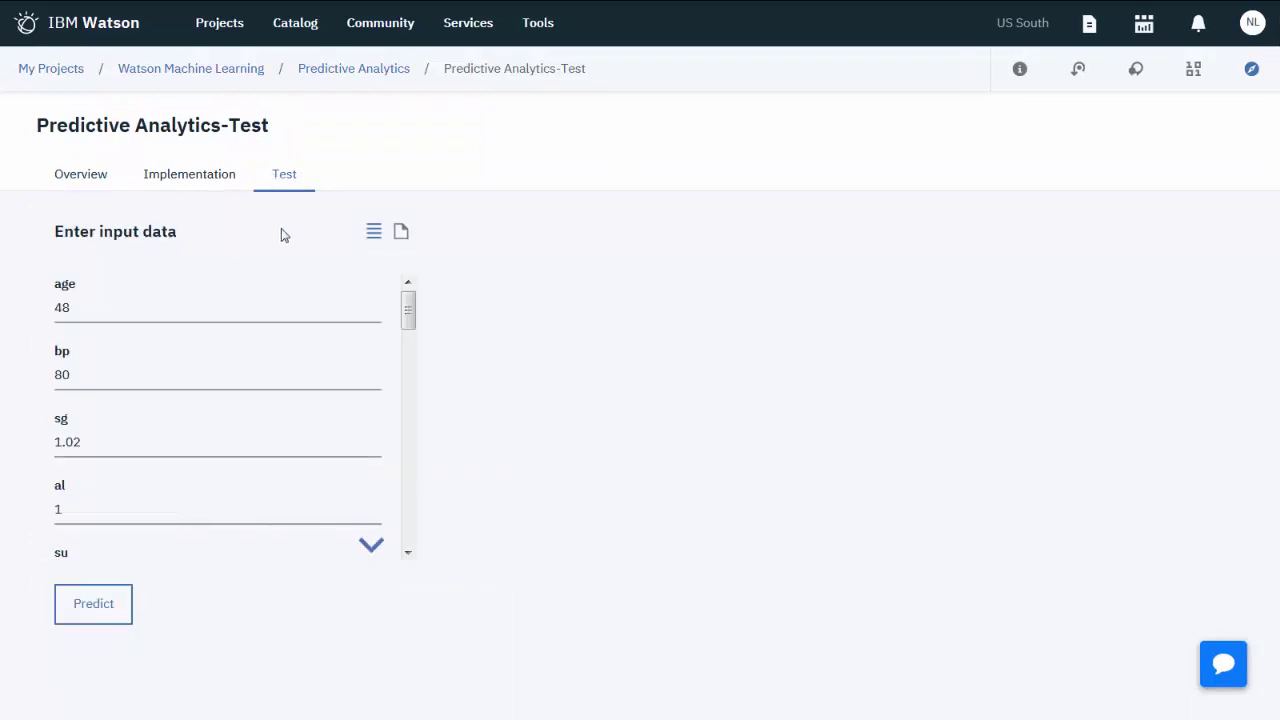
left_click(60, 619)
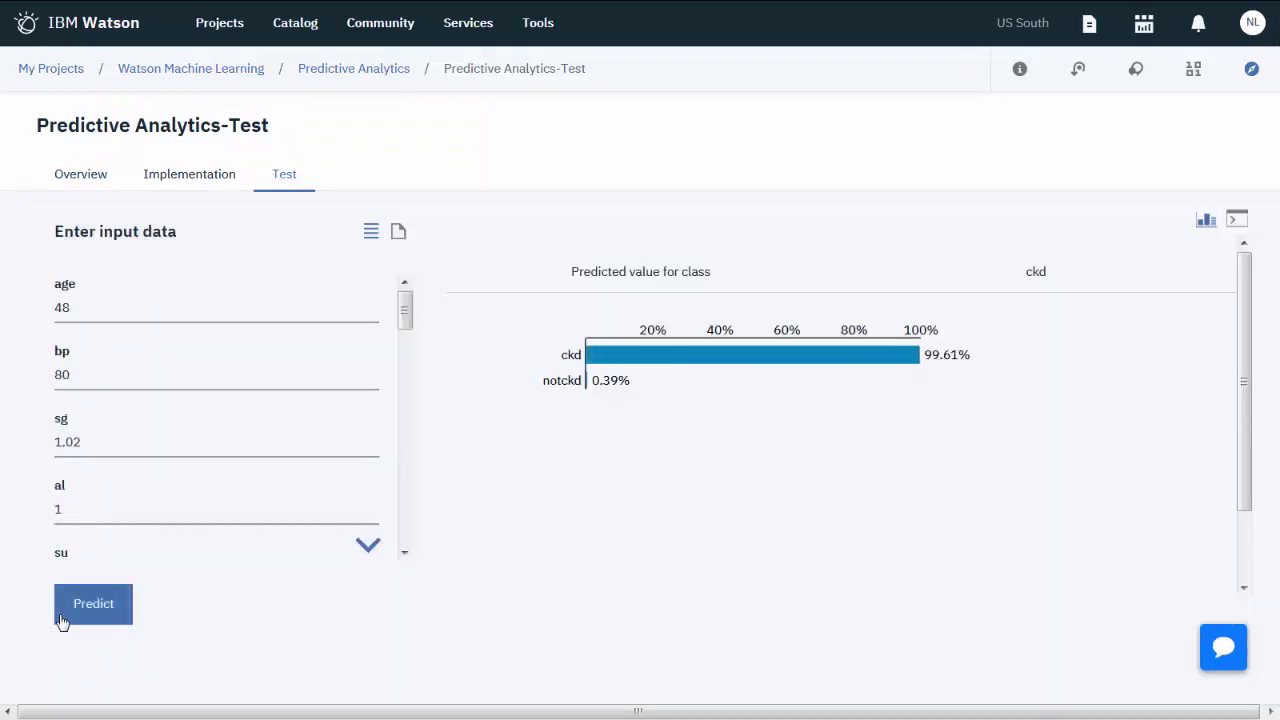
left_click_drag(408, 330, 405, 517)
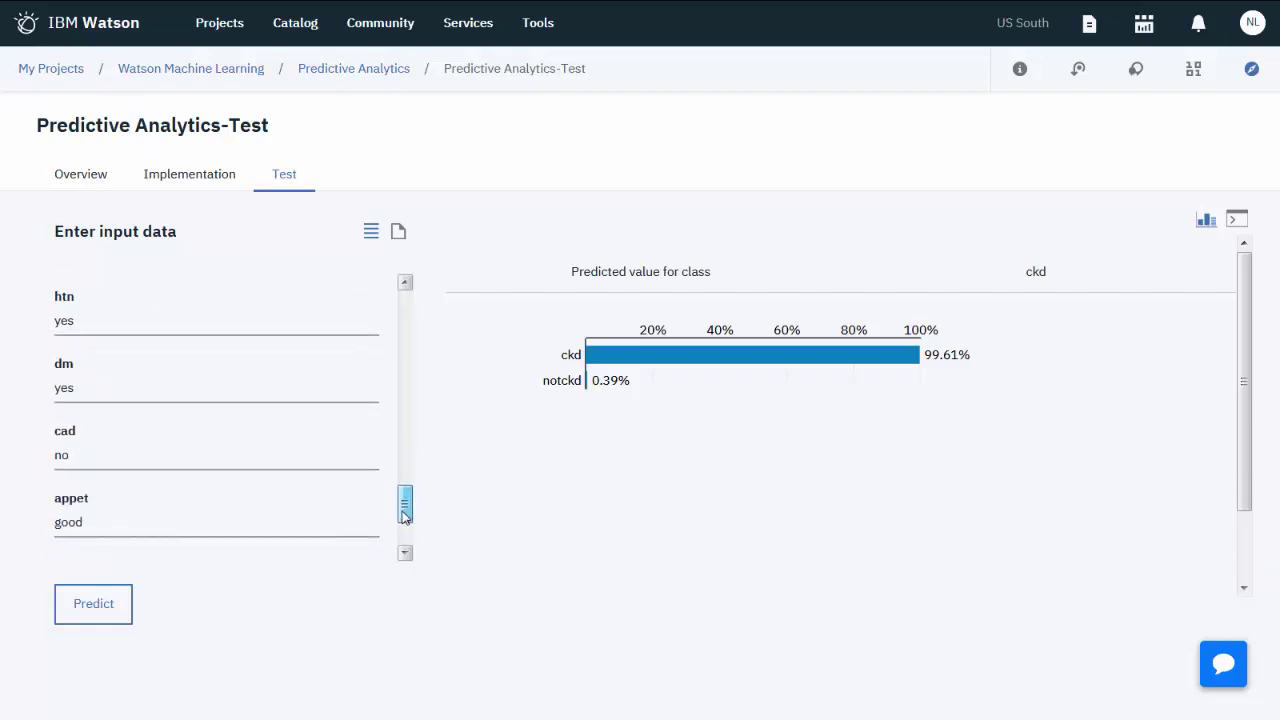
left_click_drag(405, 515, 408, 292)
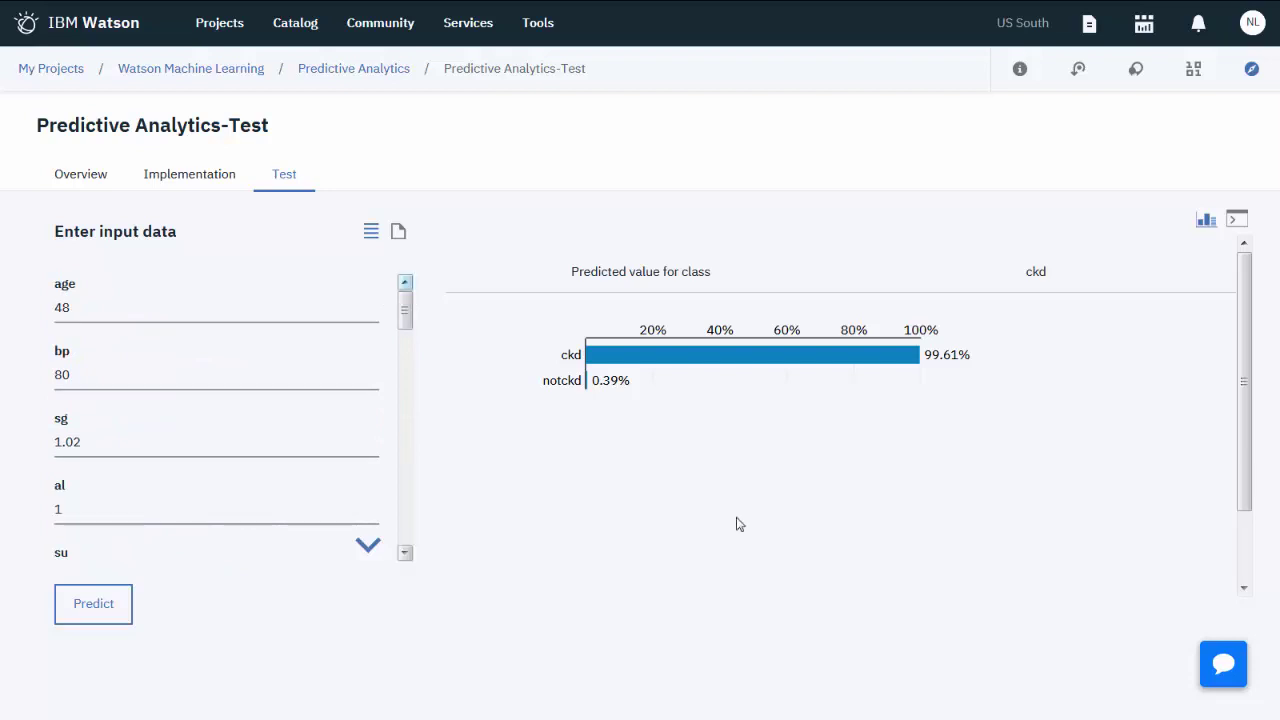
Review the deployment's scoring end-point and its Java, JavaScript, Python and Scala code snippets, and open the API specification.
left_click(192, 174)
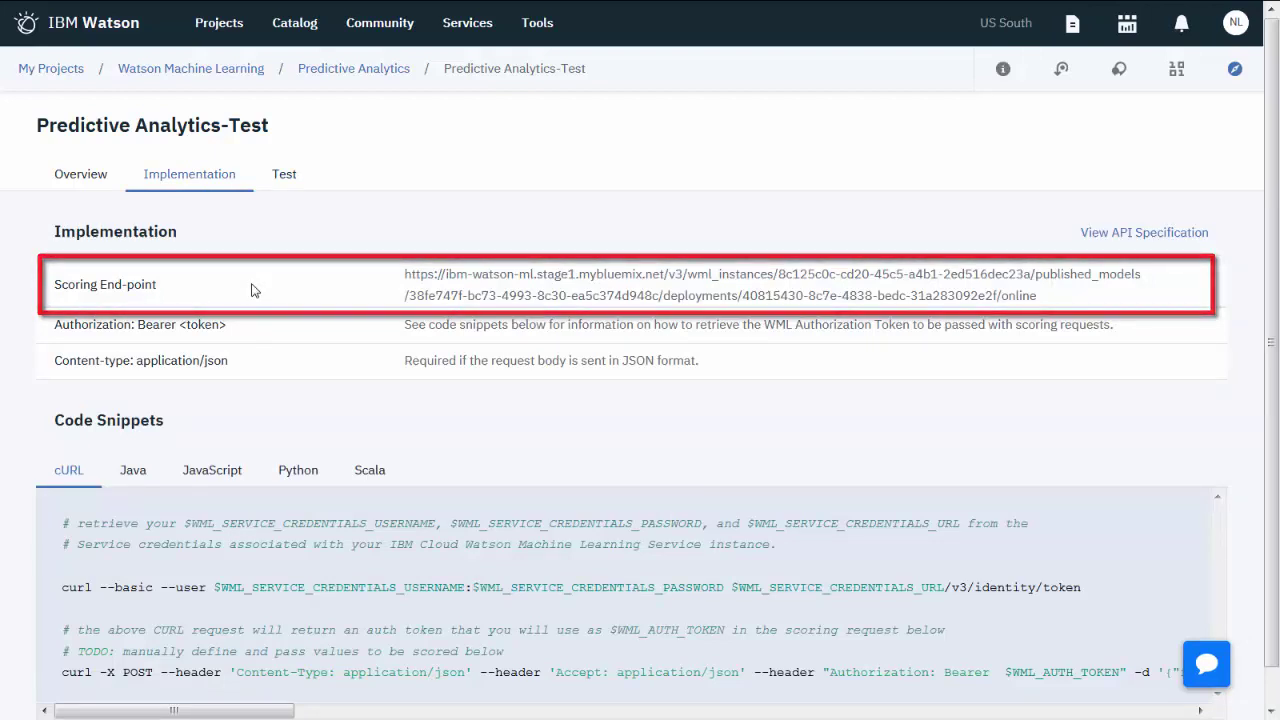
left_click(133, 476)
left_click(212, 470)
left_click(301, 470)
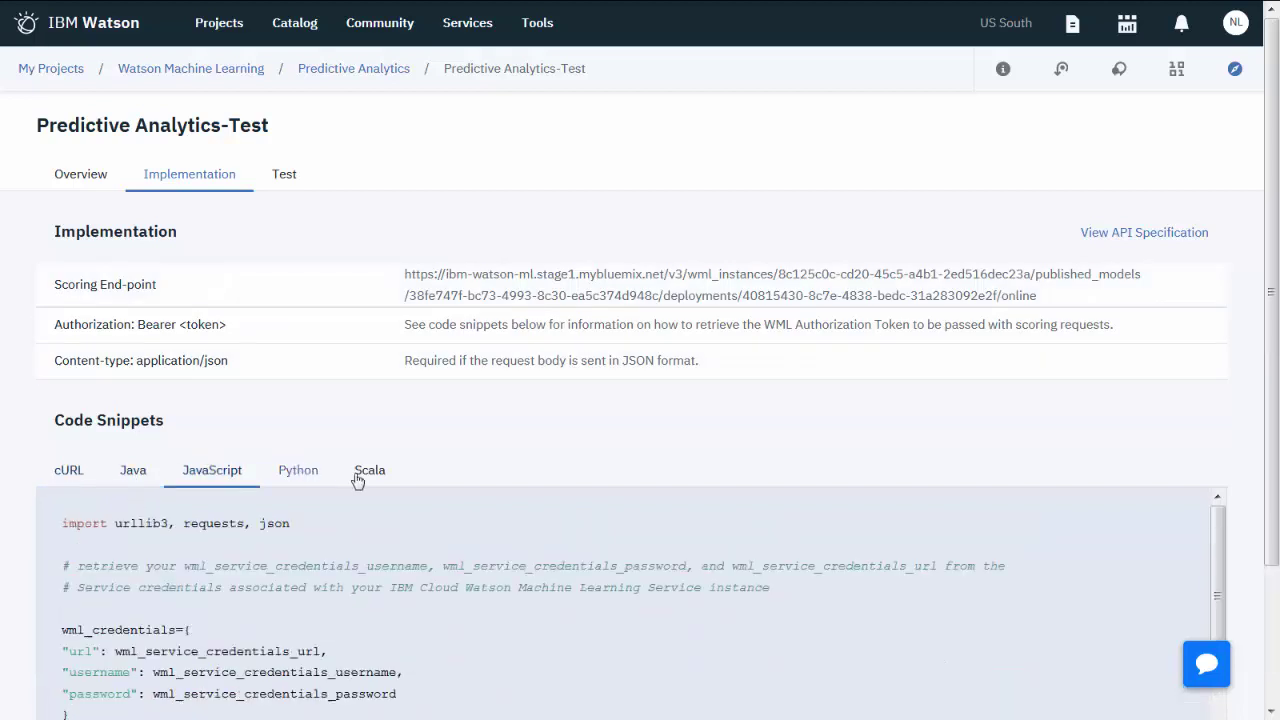
left_click(361, 478)
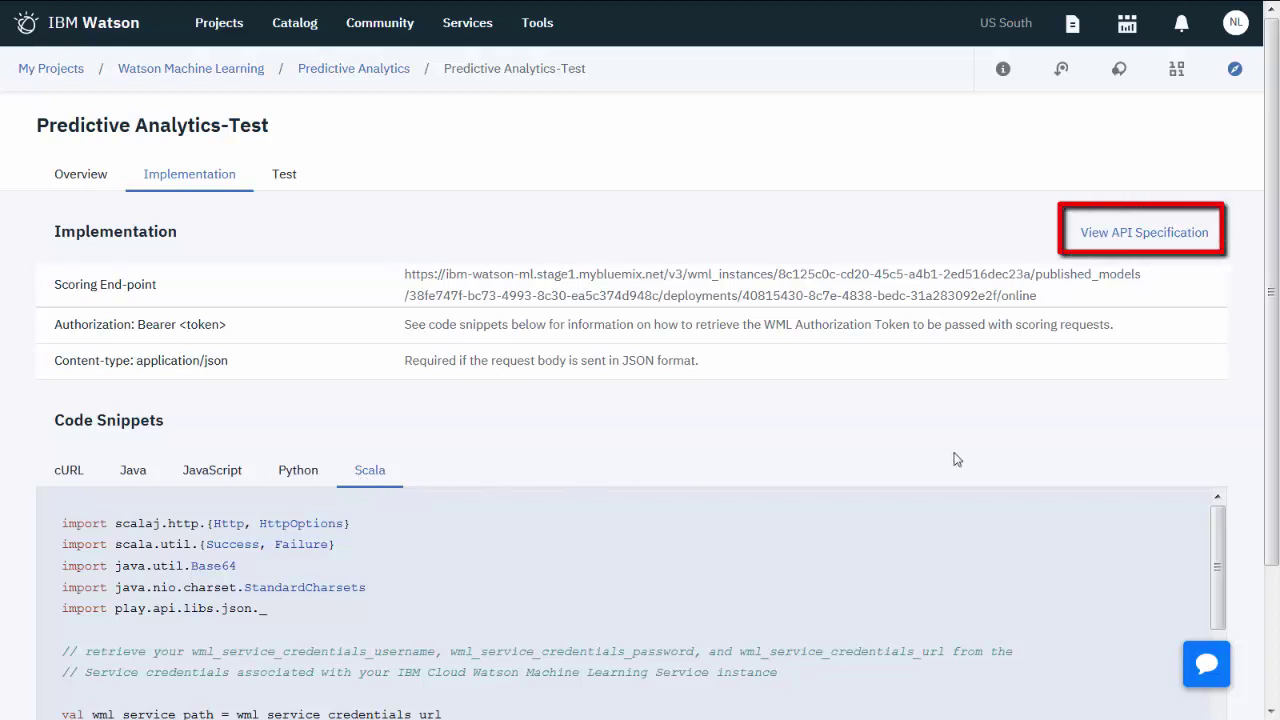
left_click(1164, 237)
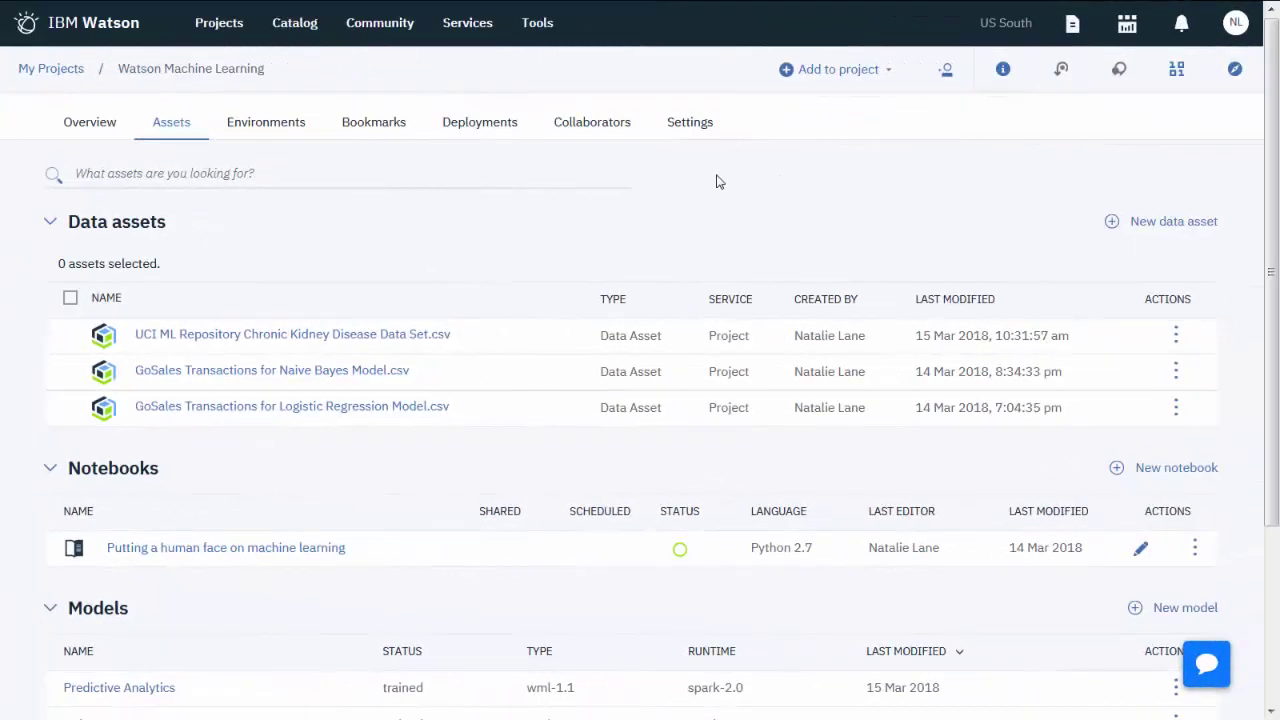
Bring up the models listed among the Watson Machine Learning project's assets.
scroll(948, 229, "down", 3)
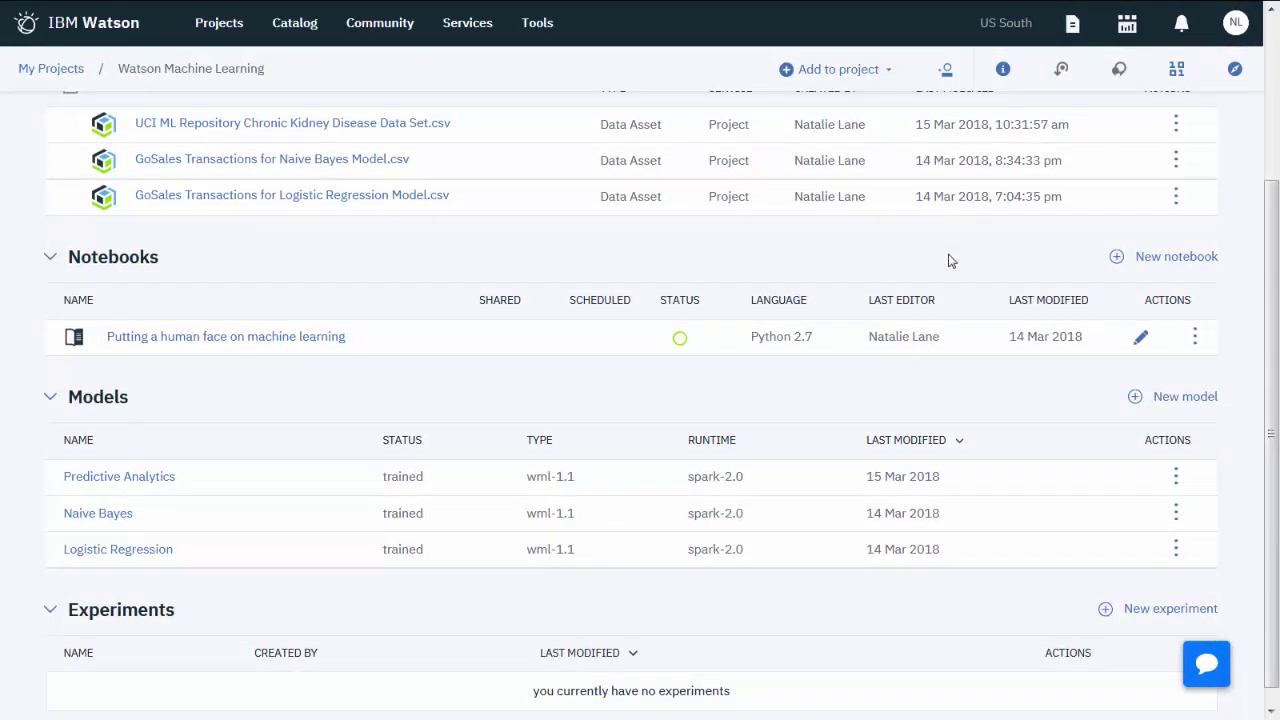